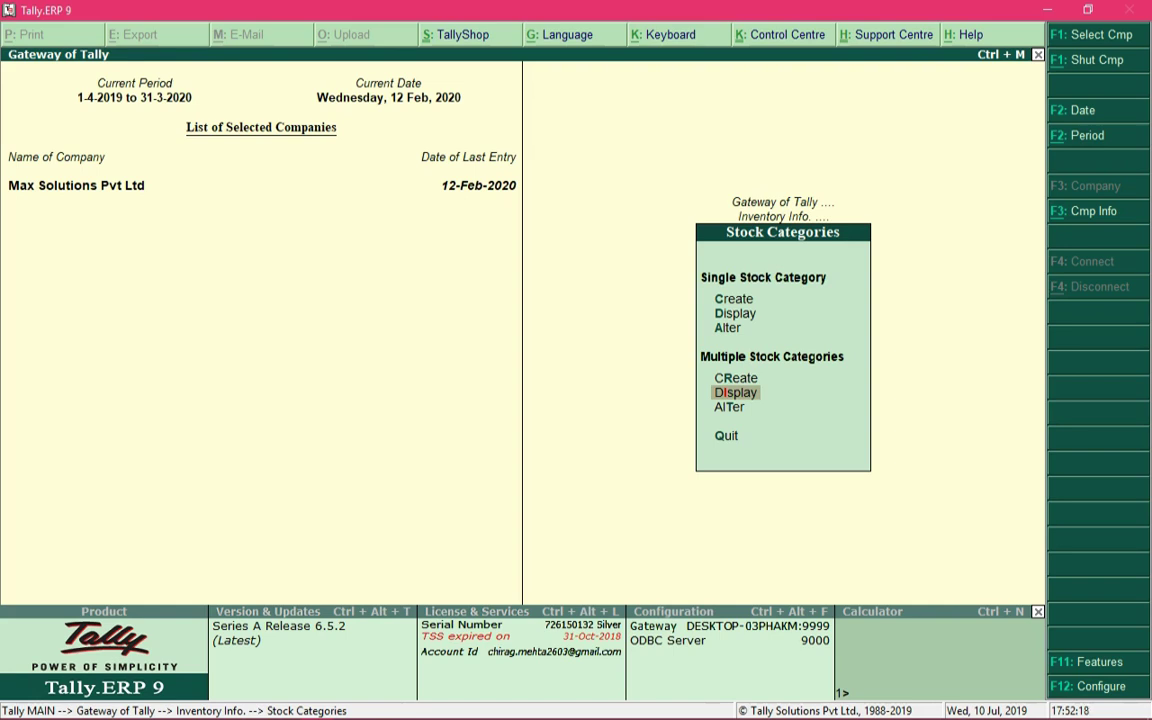
Step: Display the list of multiple stock categories with All Items, and return to the inventory information menu
{"action": "key", "text": "Return"}
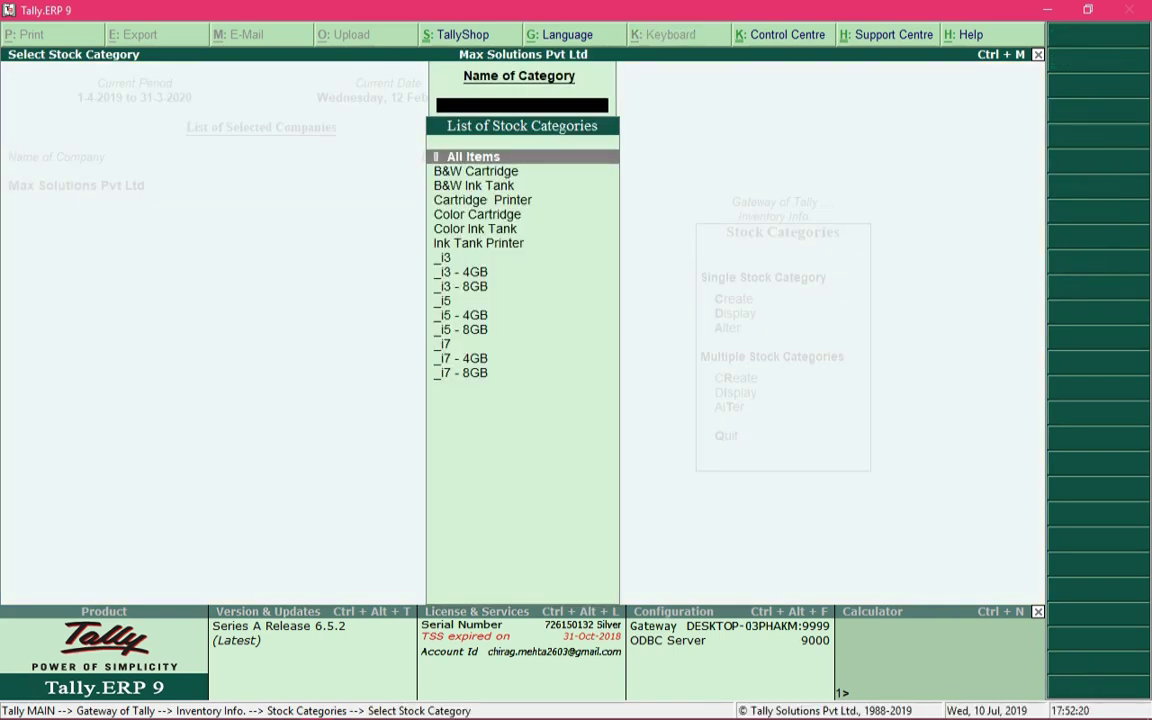
{"action": "key", "text": "Return"}
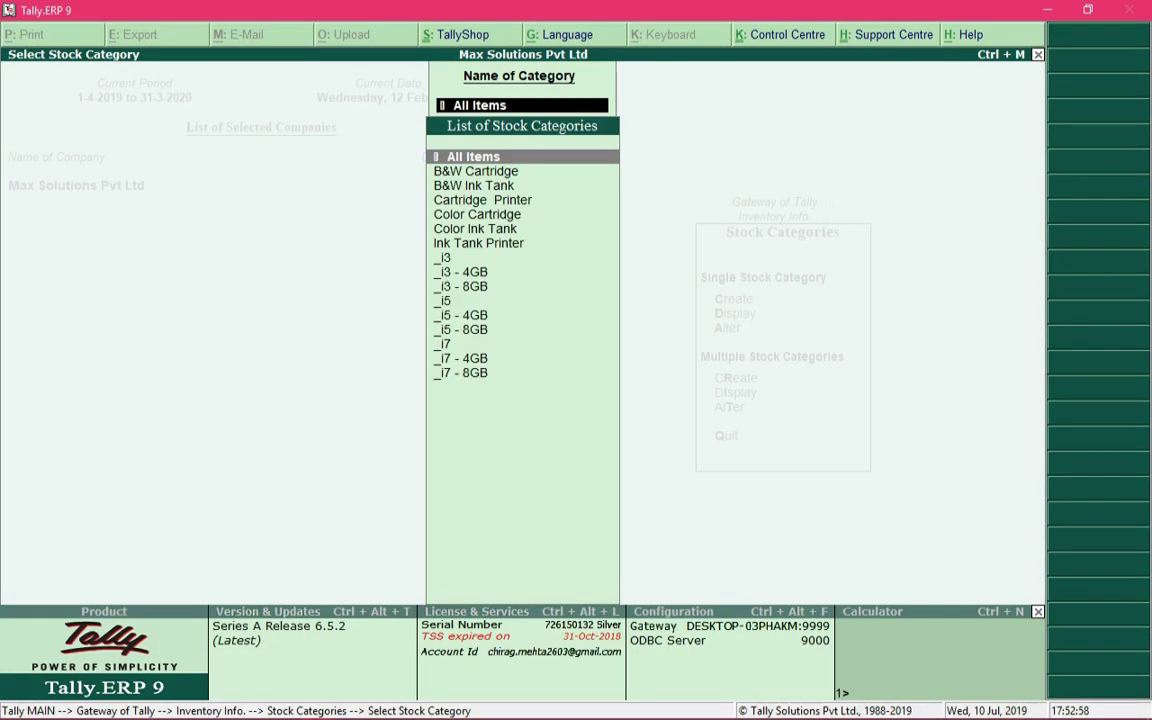
{"action": "key", "text": "Escape"}
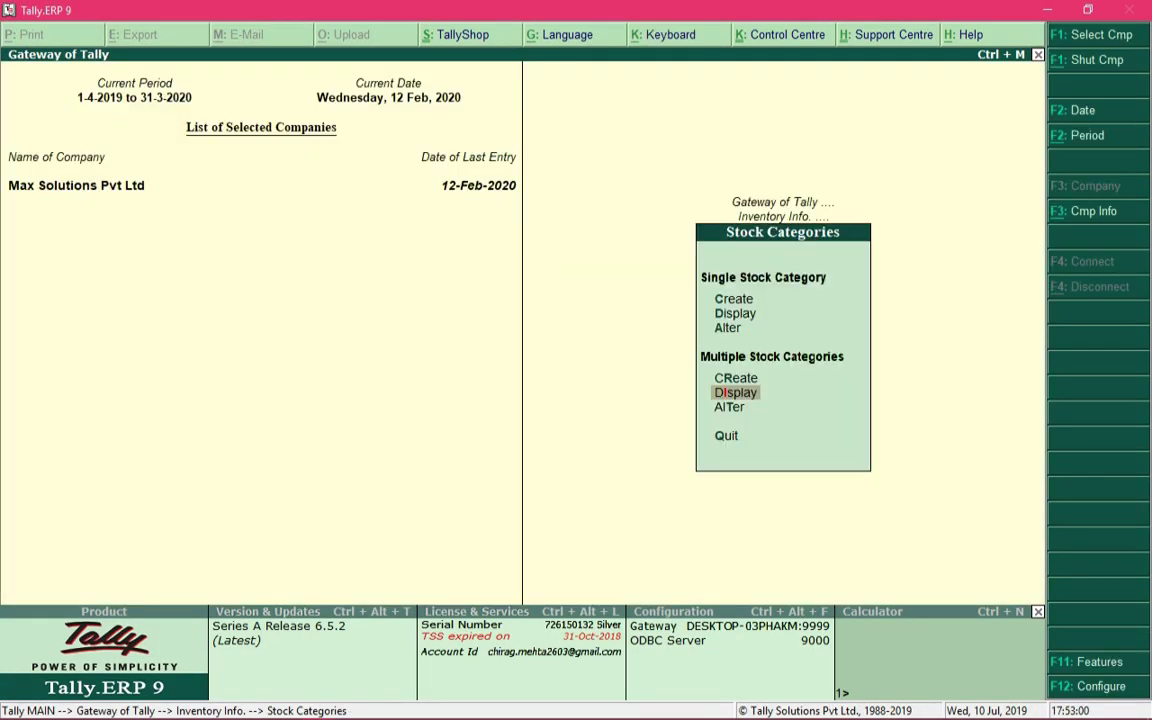
{"action": "key", "text": "Escape"}
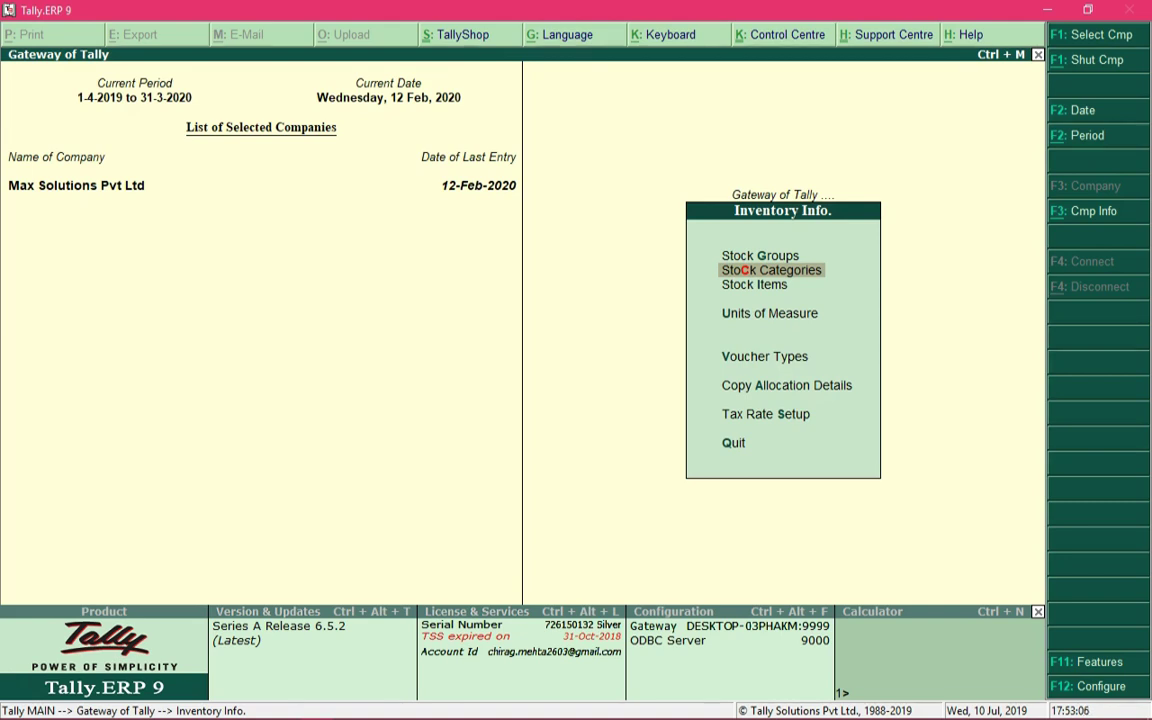
Step: Open the creation form for a single stock item
{"action": "left_click", "coordinate": [754, 284]}
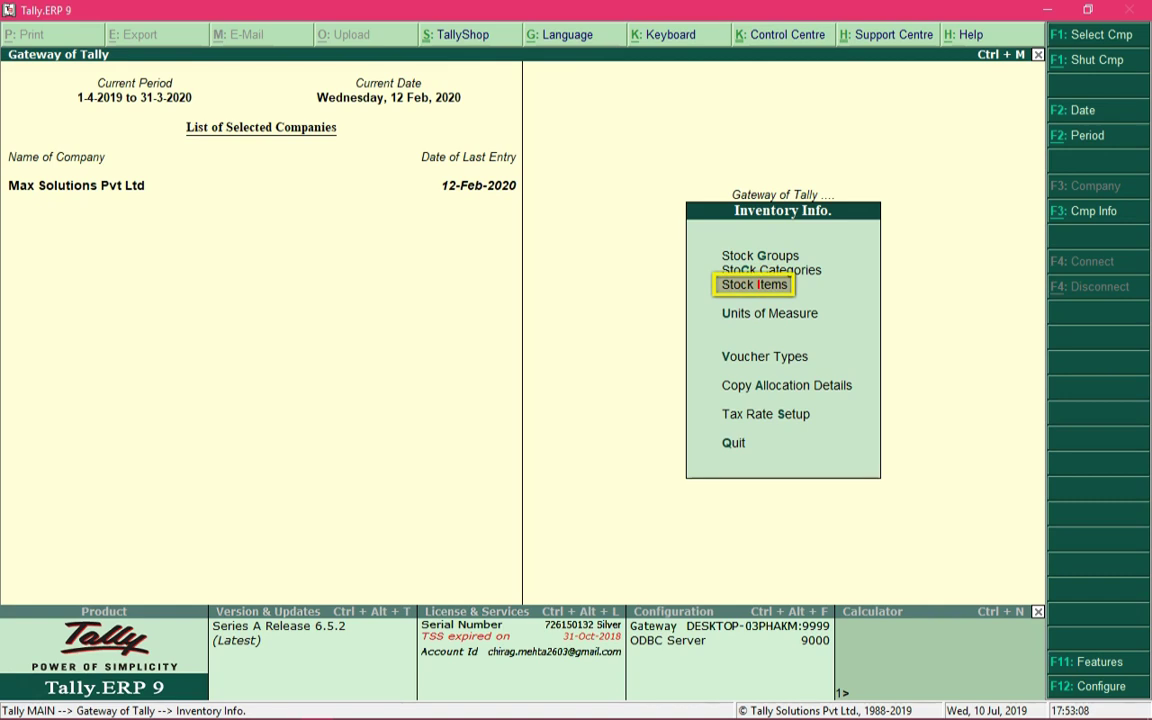
{"action": "key", "text": "Return"}
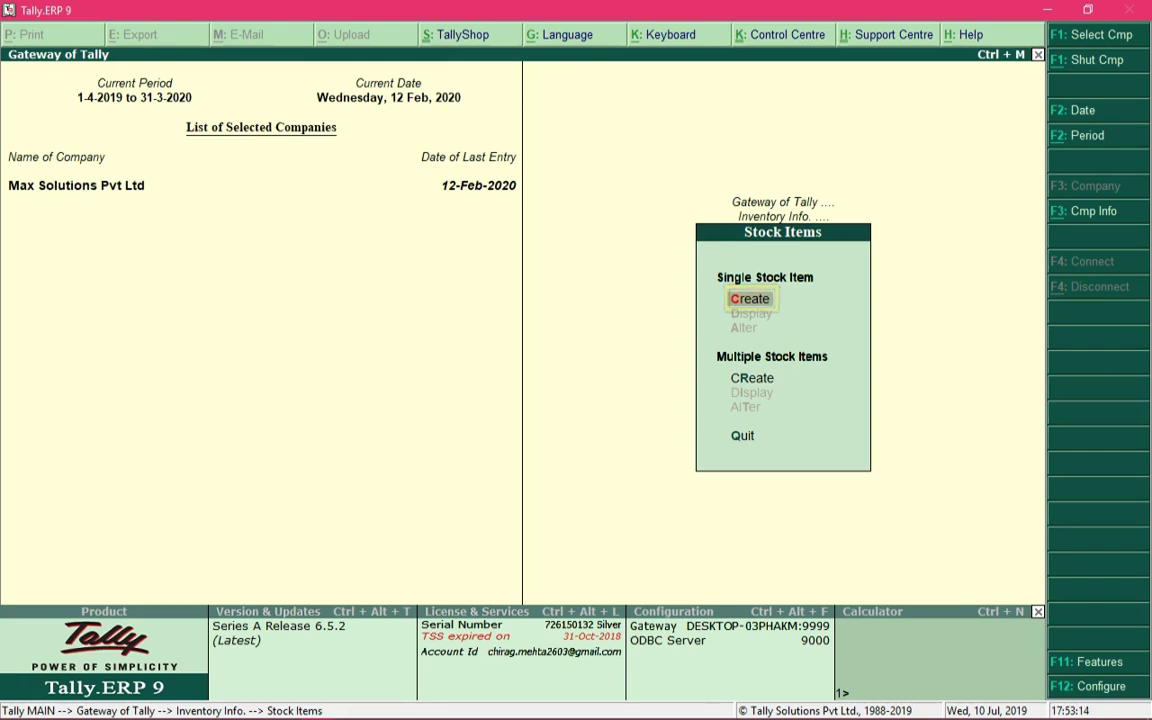
{"action": "key", "text": "Return"}
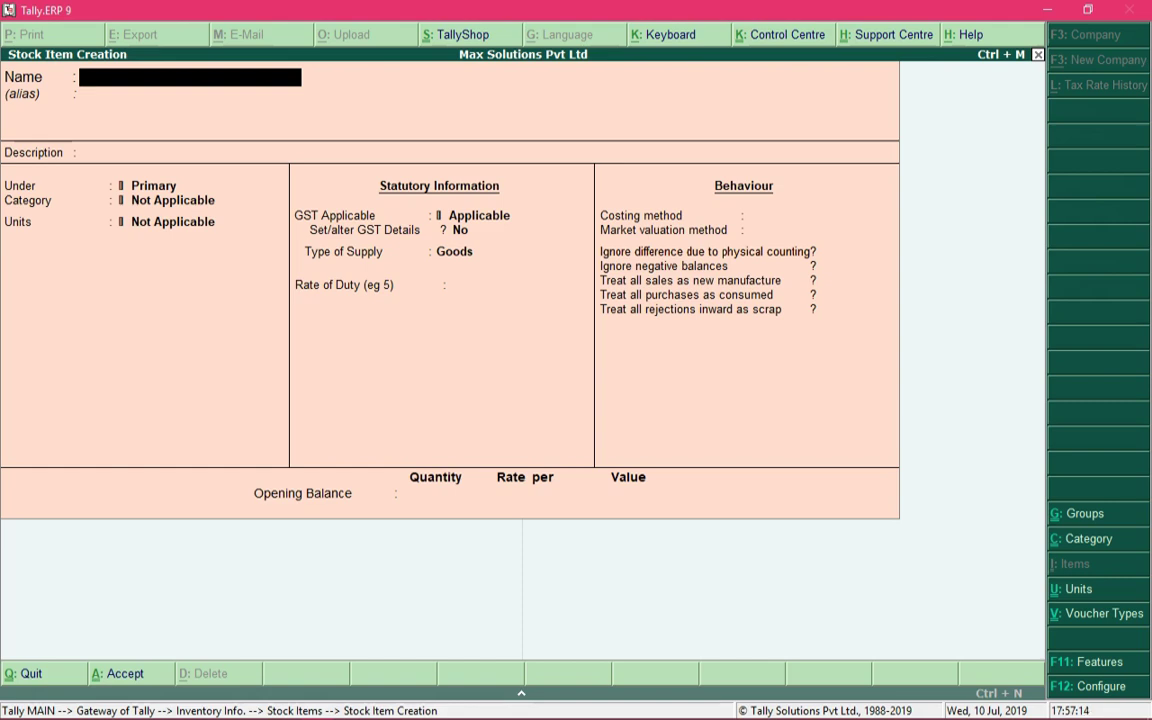
Step: Name the new stock item "Lenovo Ideapad 330 - 81DE00GFIN" and leave its alias blank
{"action": "type", "text": "Lenovo Ideapad 330"}
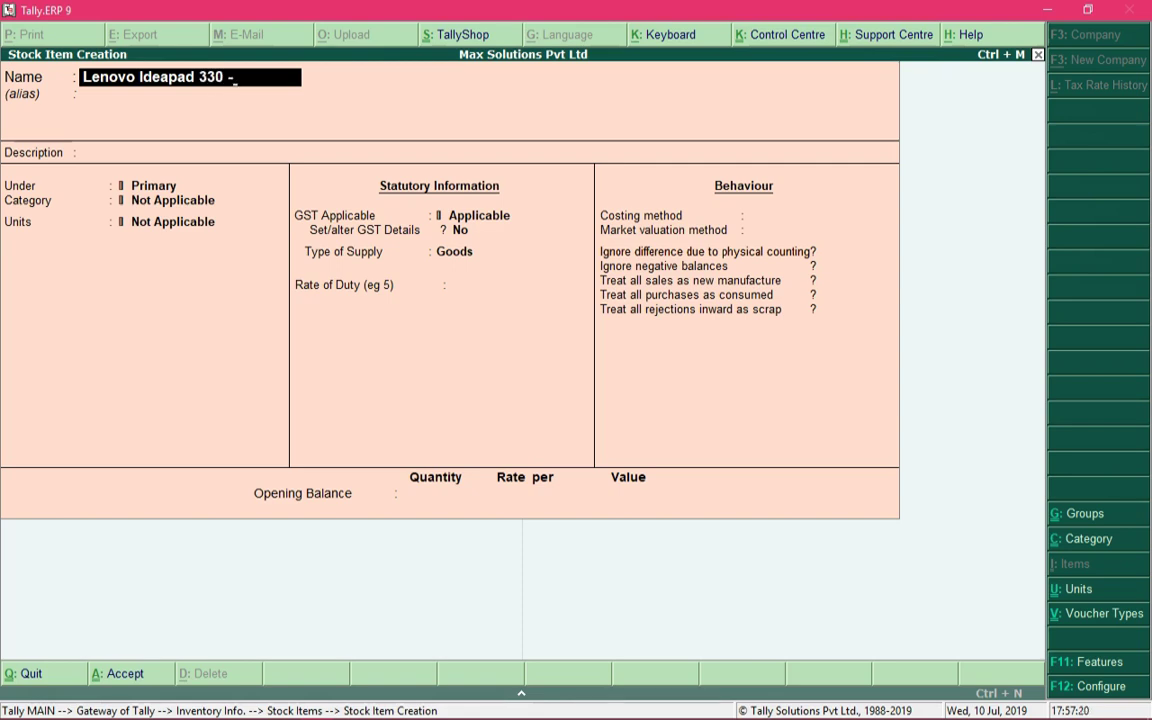
{"action": "type", "text": " - 81d"}
{"action": "key", "text": "BackSpace"}
{"action": "type", "text": "DE00G"}
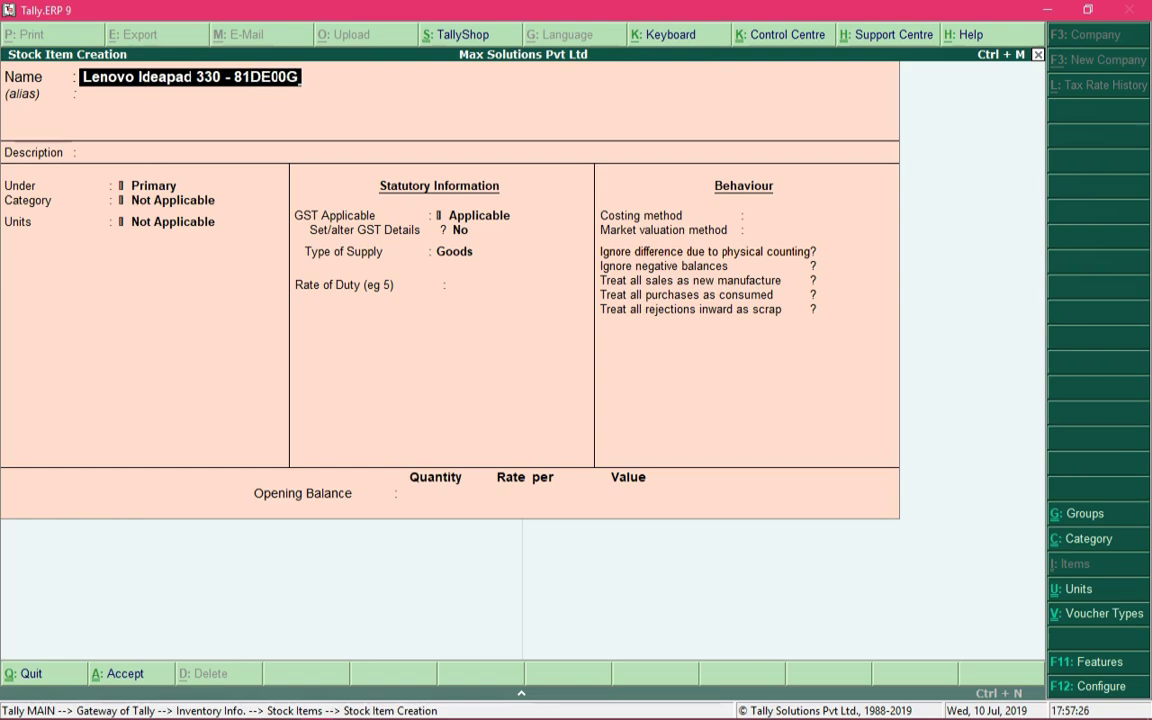
{"action": "type", "text": "FIN"}
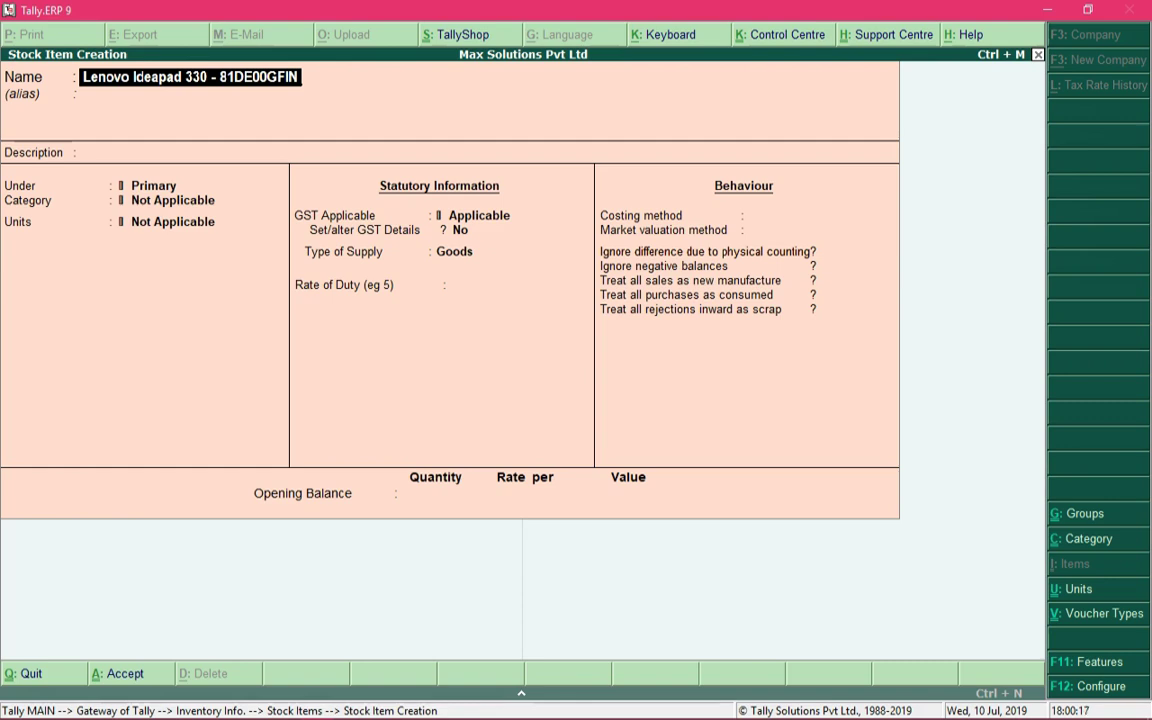
{"action": "key", "text": "Return"}
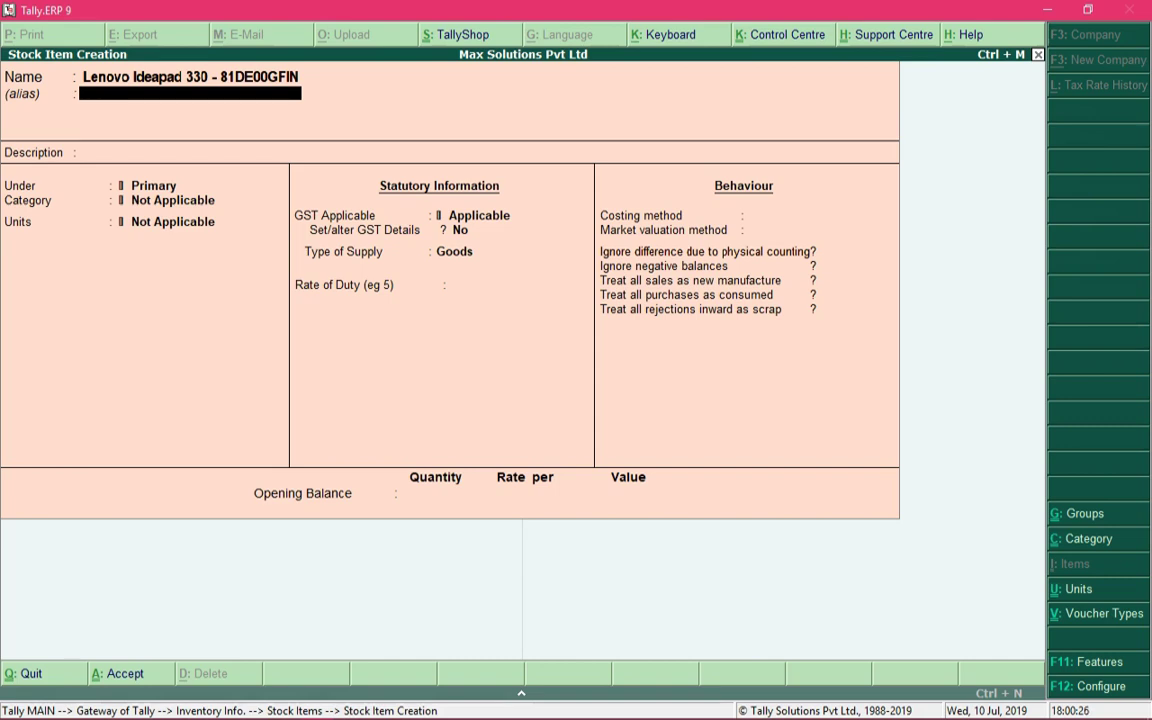
{"action": "key", "text": "Return"}
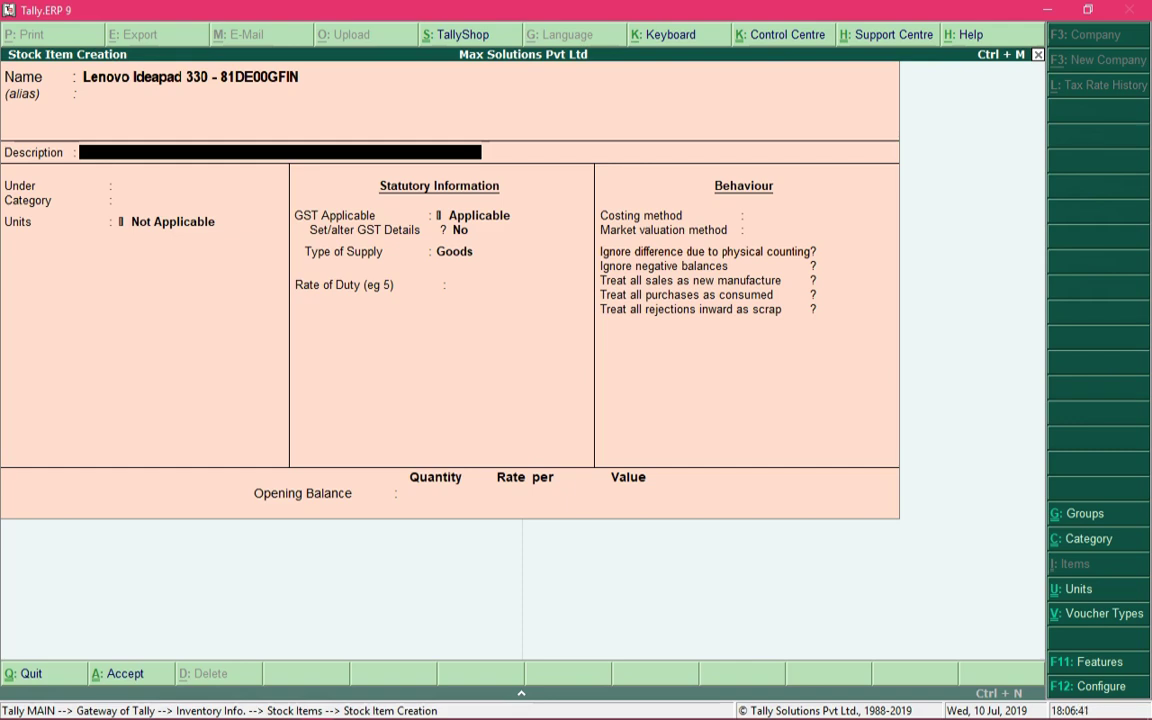
Step: Enter "7th Gen - i3 Processor - 1TB HDD - DOS" as the stock item's description
{"action": "type", "text": "7th Gen - i3 Processor - "}
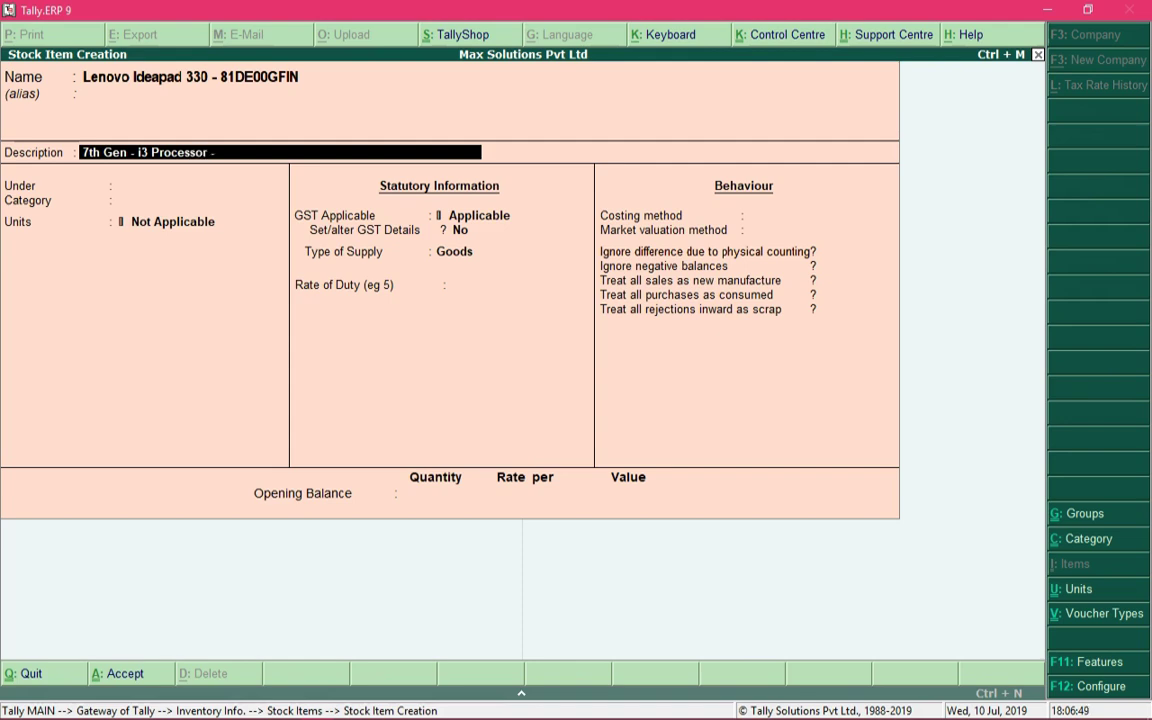
{"action": "type", "text": "1TB HDD - DOS"}
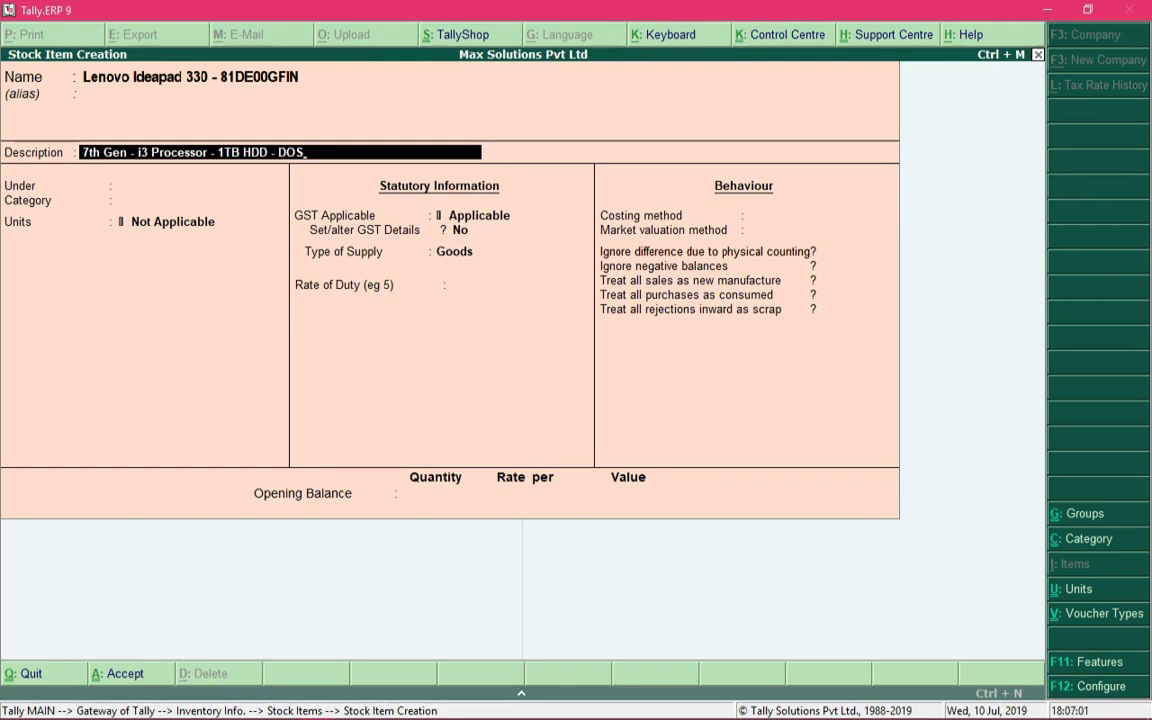
{"action": "key", "text": "Return"}
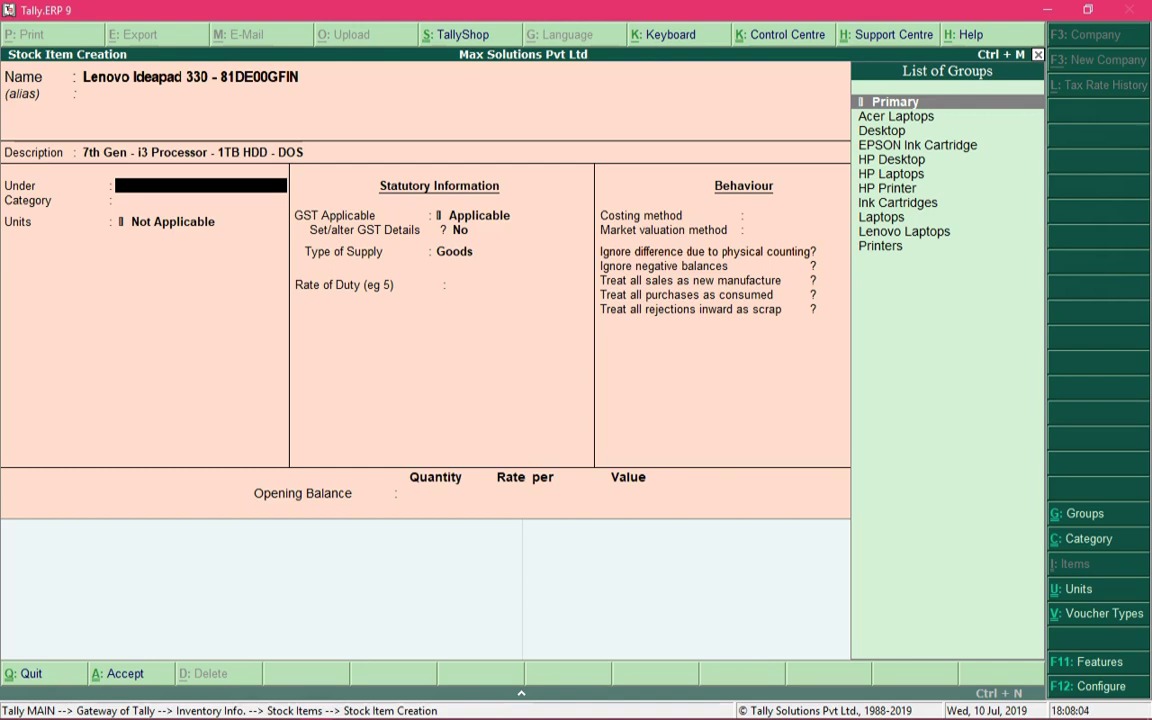
Step: Place the stock item under the Lenovo Laptops group
{"action": "key", "text": "Down"}
{"action": "key", "text": "Down"}
{"action": "key", "text": "Down"}
{"action": "key", "text": "Down"}
{"action": "key", "text": "Down"}
{"action": "key", "text": "Down"}
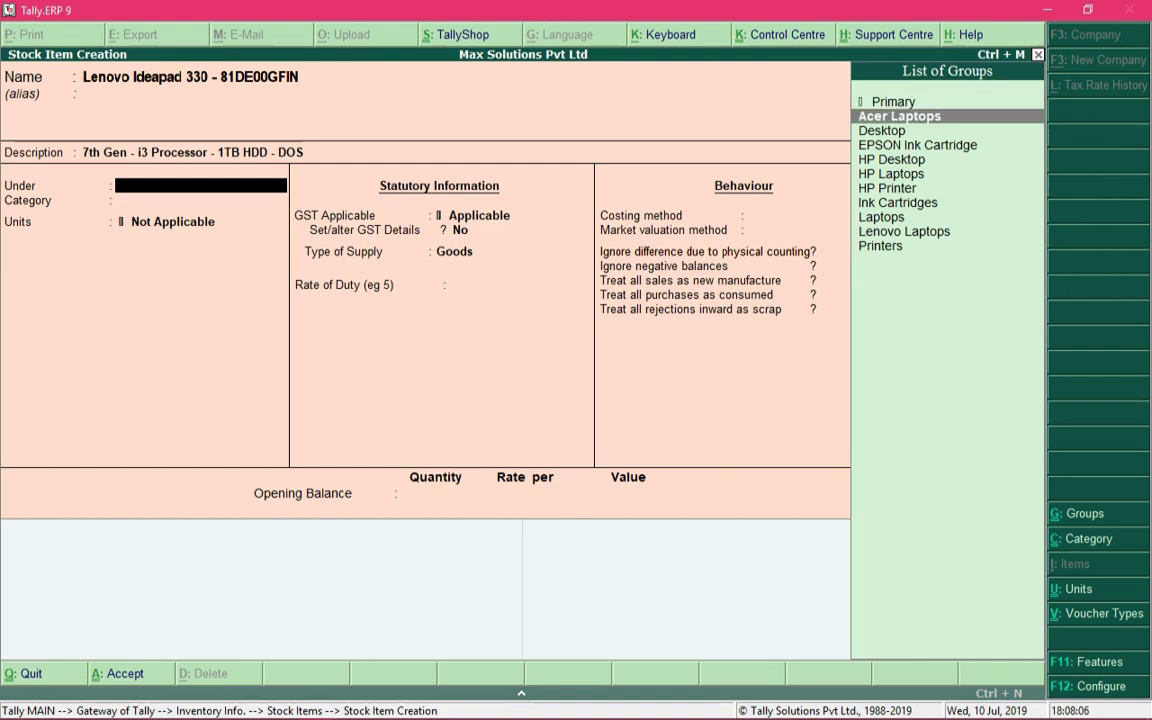
{"action": "key", "text": "Down"}
{"action": "key", "text": "Down"}
{"action": "key", "text": "Down"}
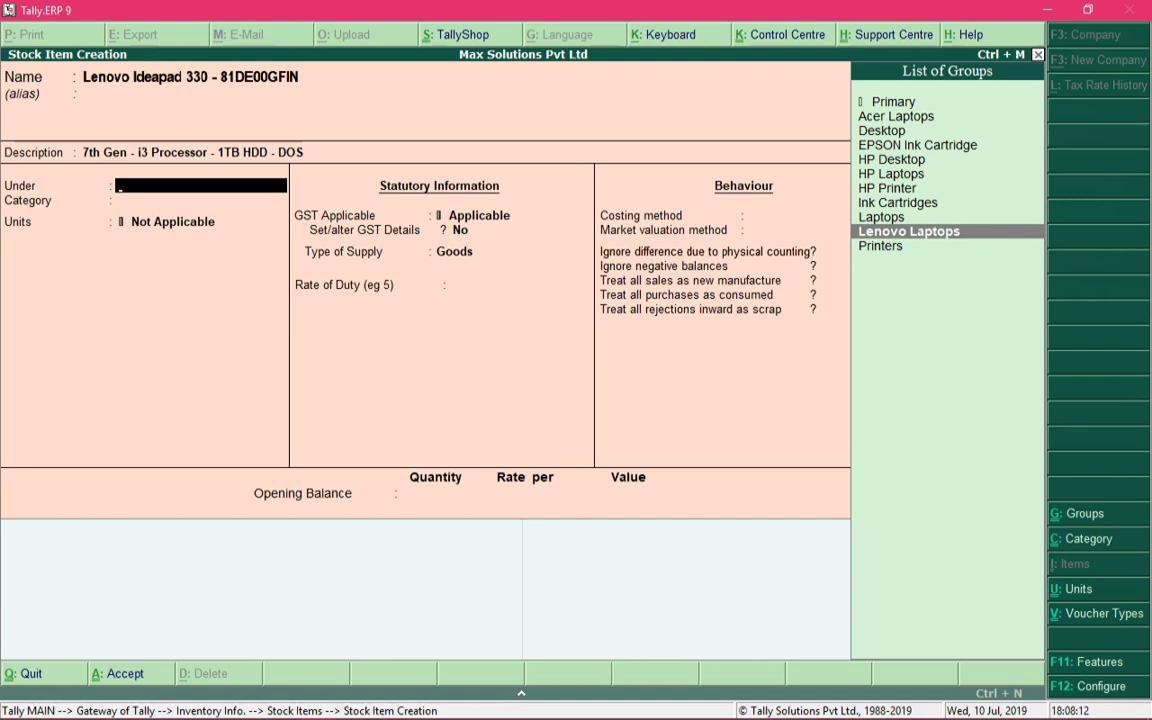
{"action": "type", "text": "leno"}
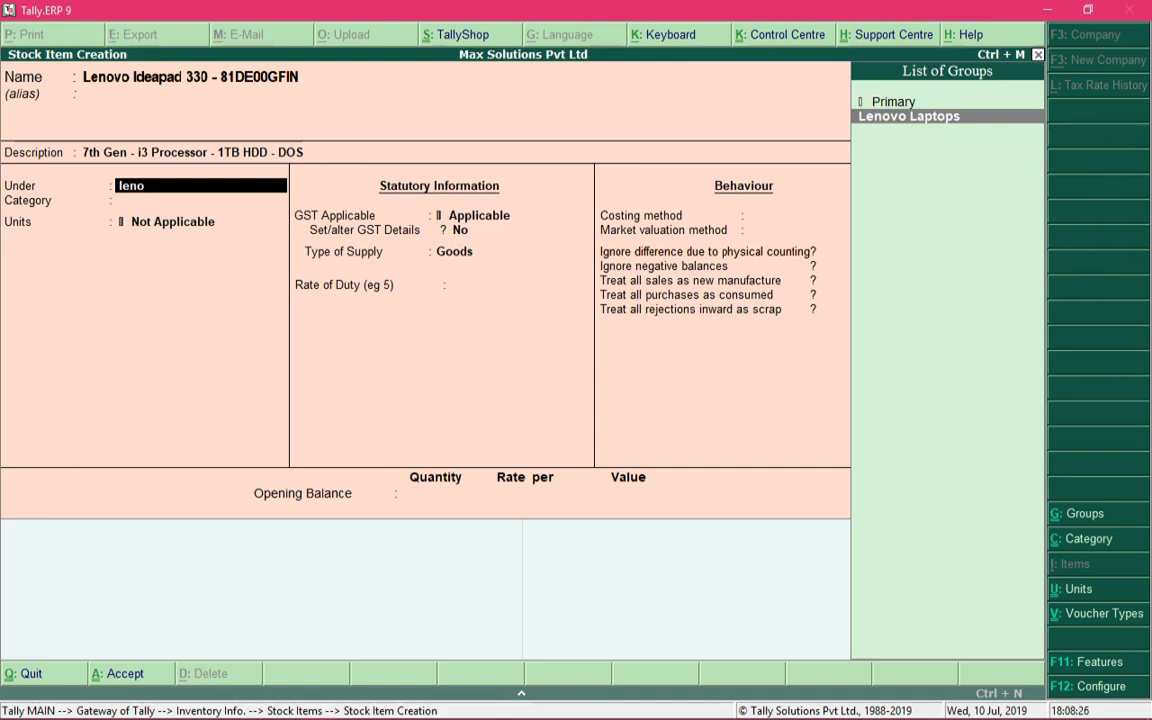
{"action": "key", "text": "Return"}
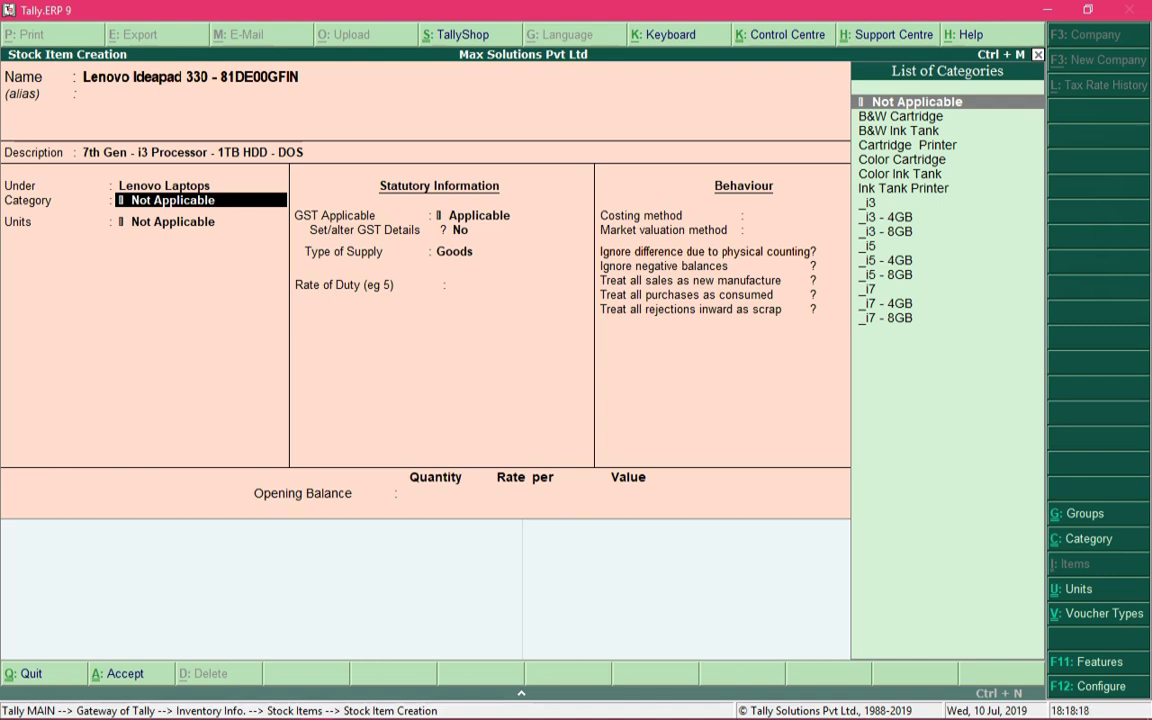
Step: Assign the stock item to the "_i3 - 4GB" category
{"action": "type", "text": "_"}
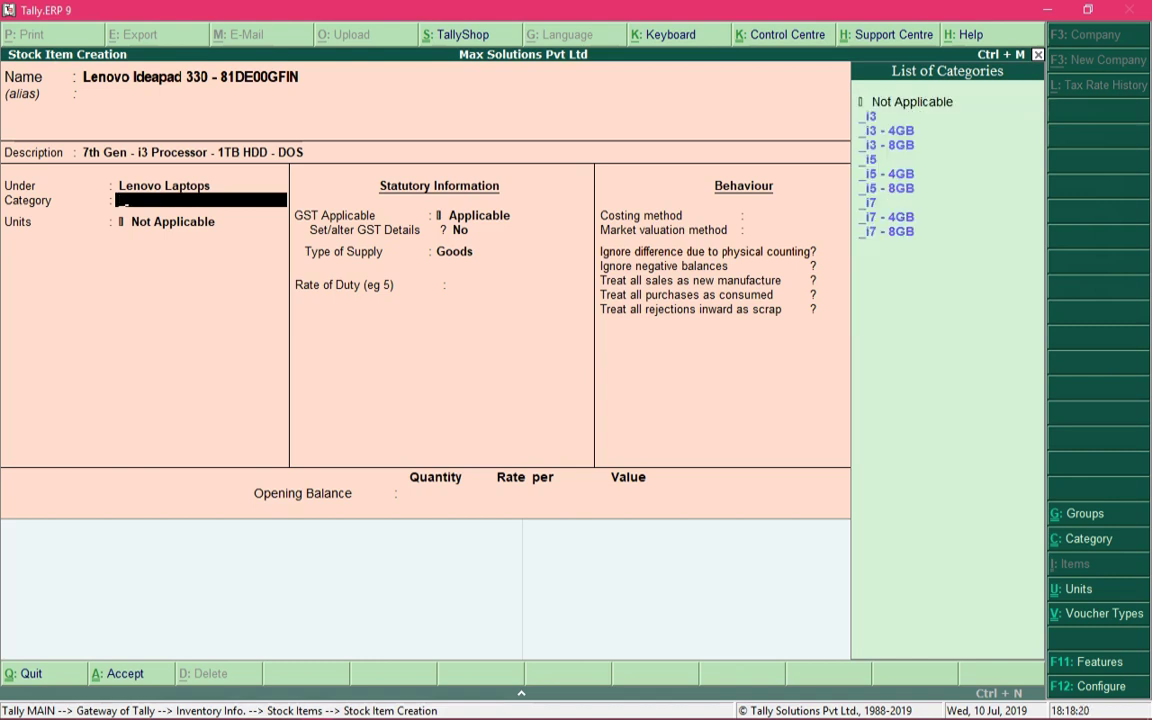
{"action": "type", "text": "i3 - 4"}
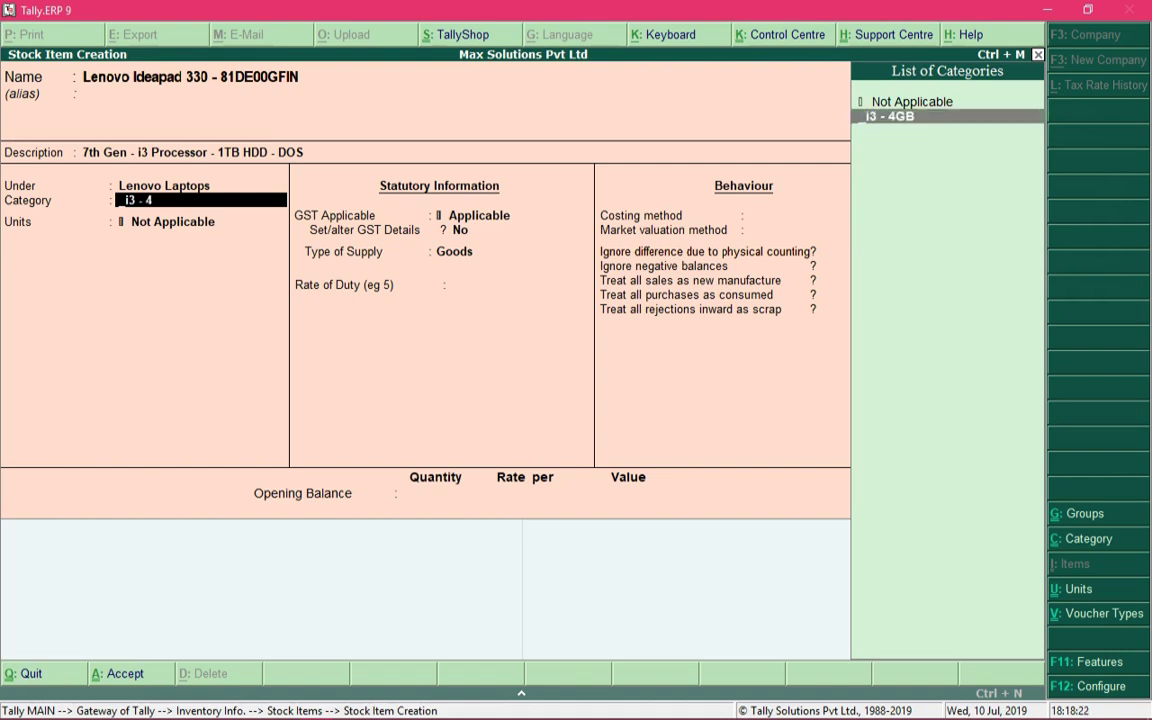
{"action": "type", "text": "GB"}
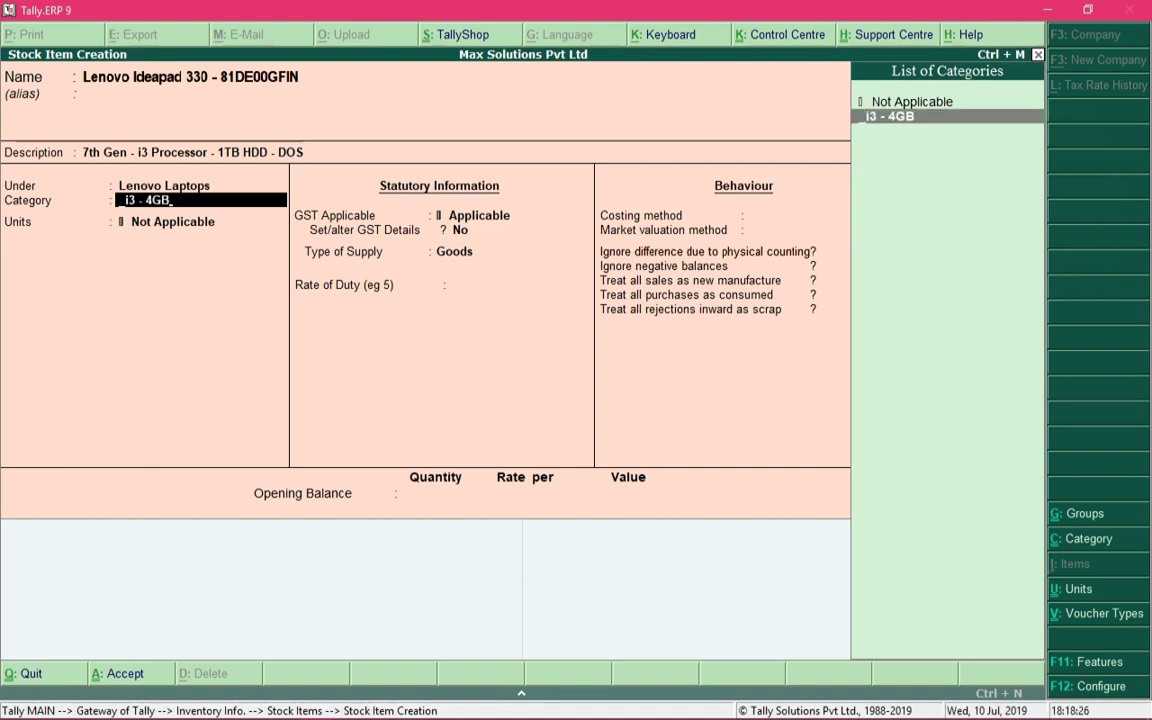
{"action": "key", "text": "Return"}
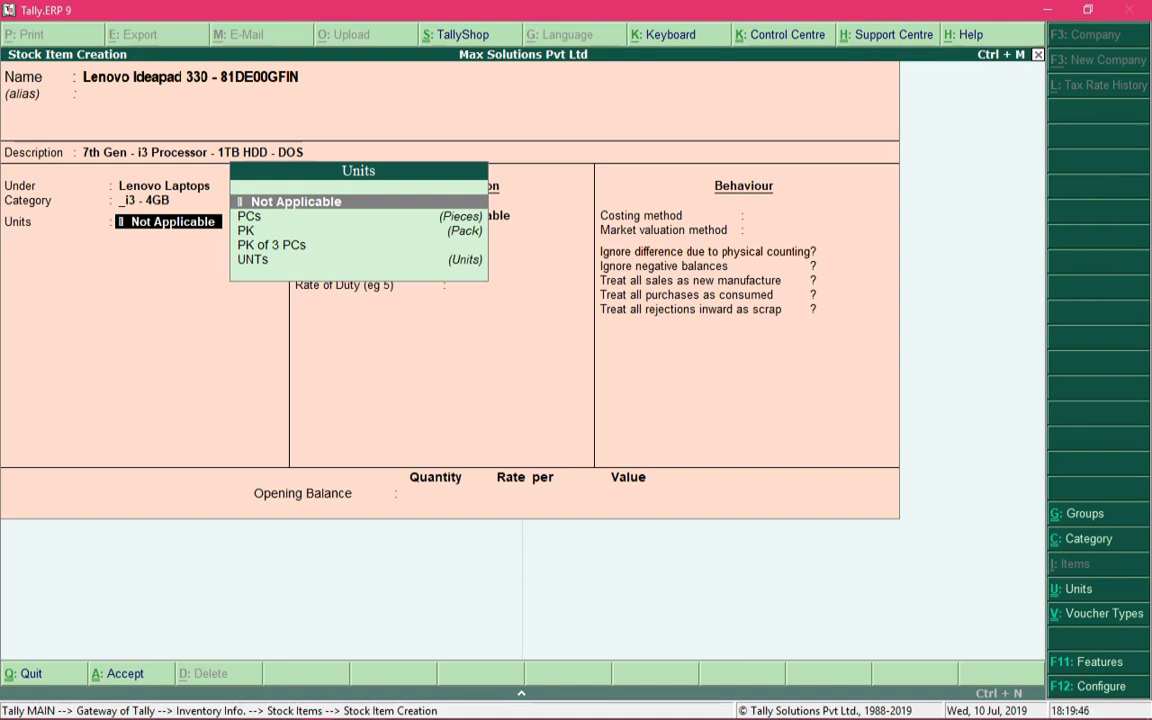
Step: Set the stock item's units to UNTs and accept GST as Applicable
{"action": "key", "text": "Down"}
{"action": "key", "text": "Down"}
{"action": "key", "text": "Down"}
{"action": "key", "text": "Down"}
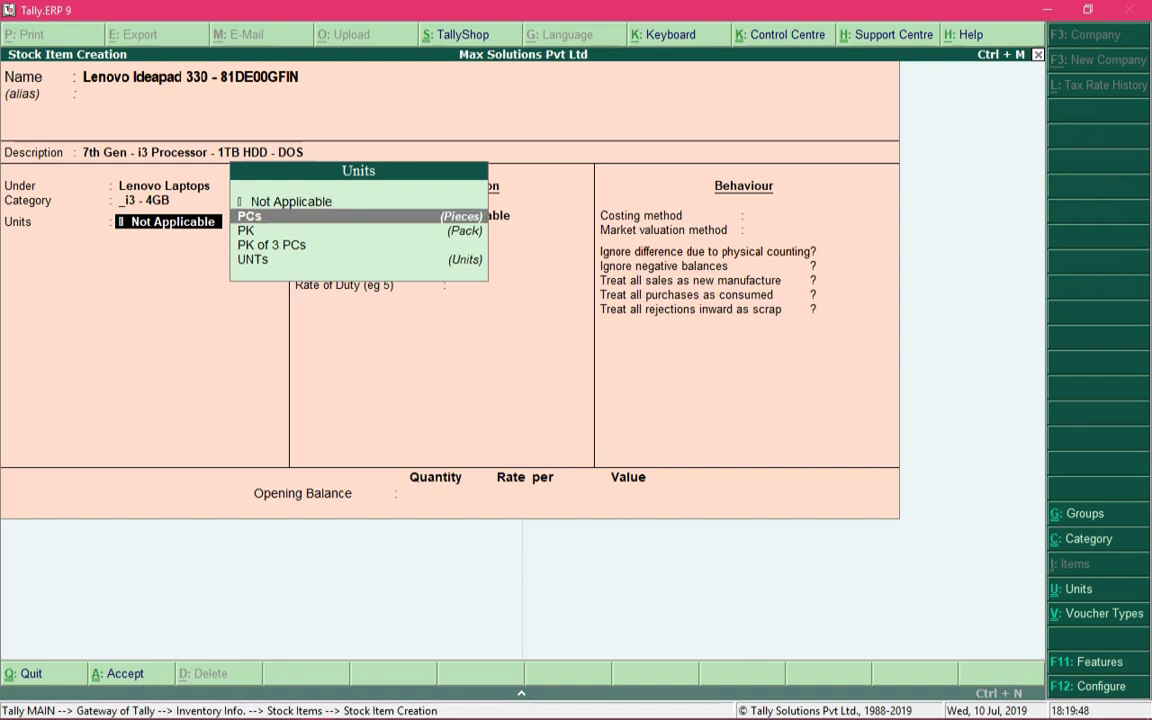
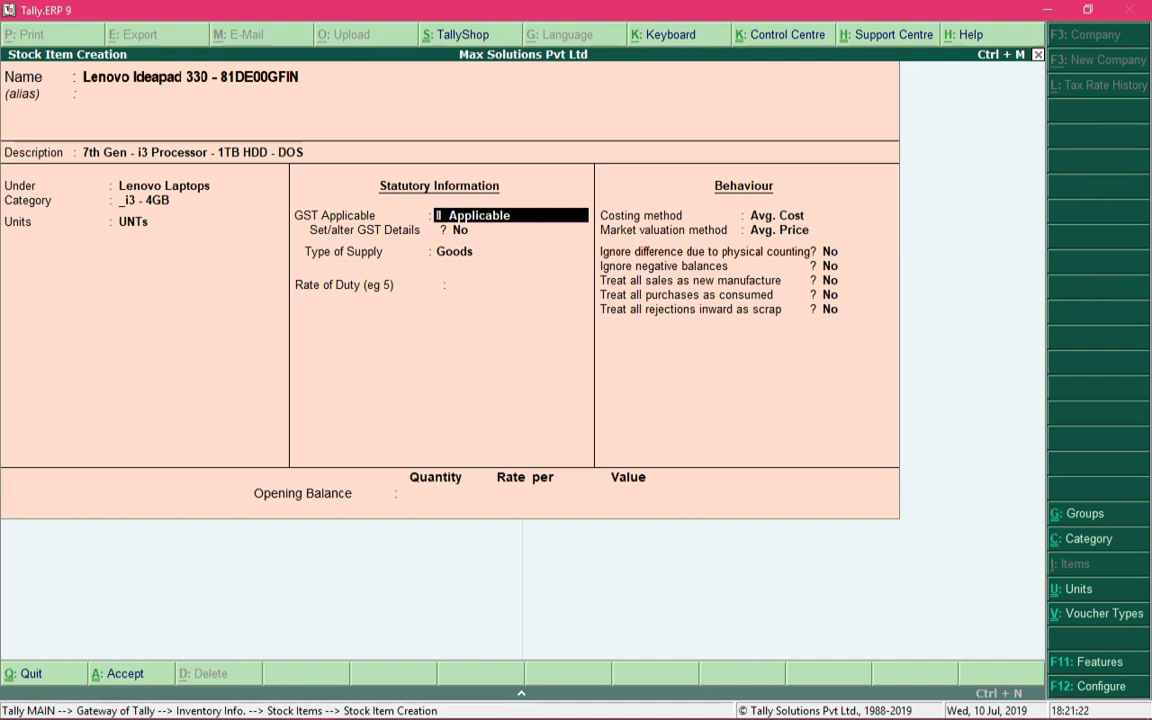
{"action": "key", "text": "Return"}
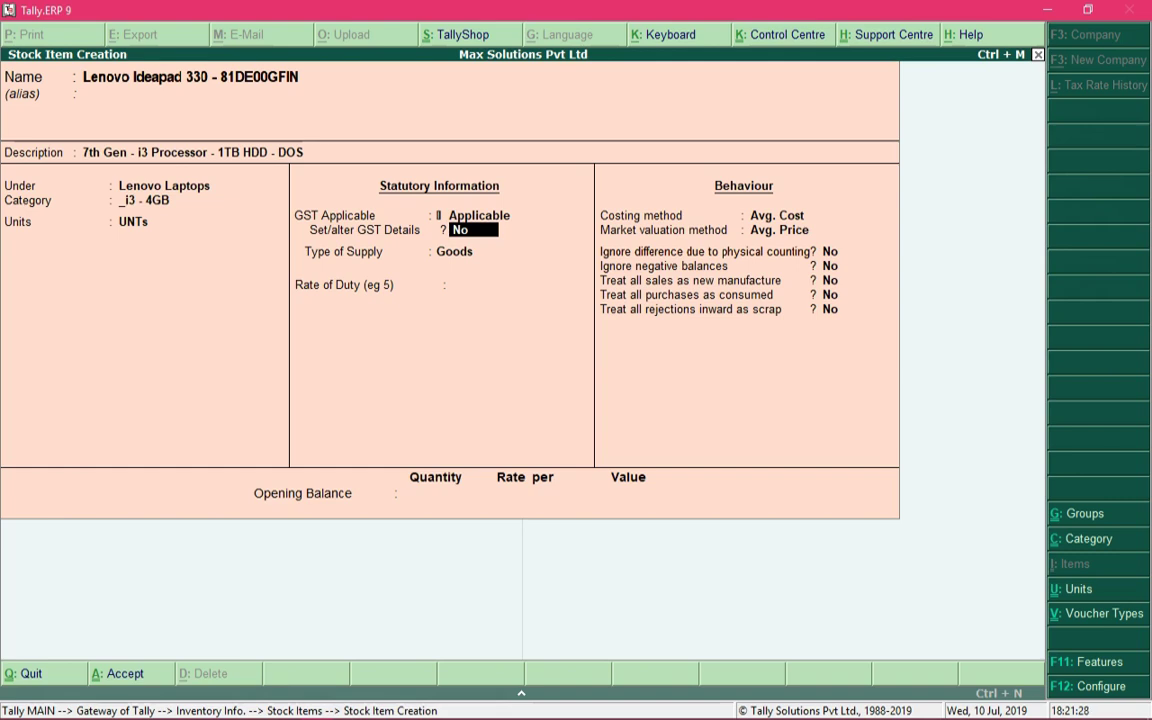
{"action": "type", "text": "y"}
{"action": "key", "text": "Return"}
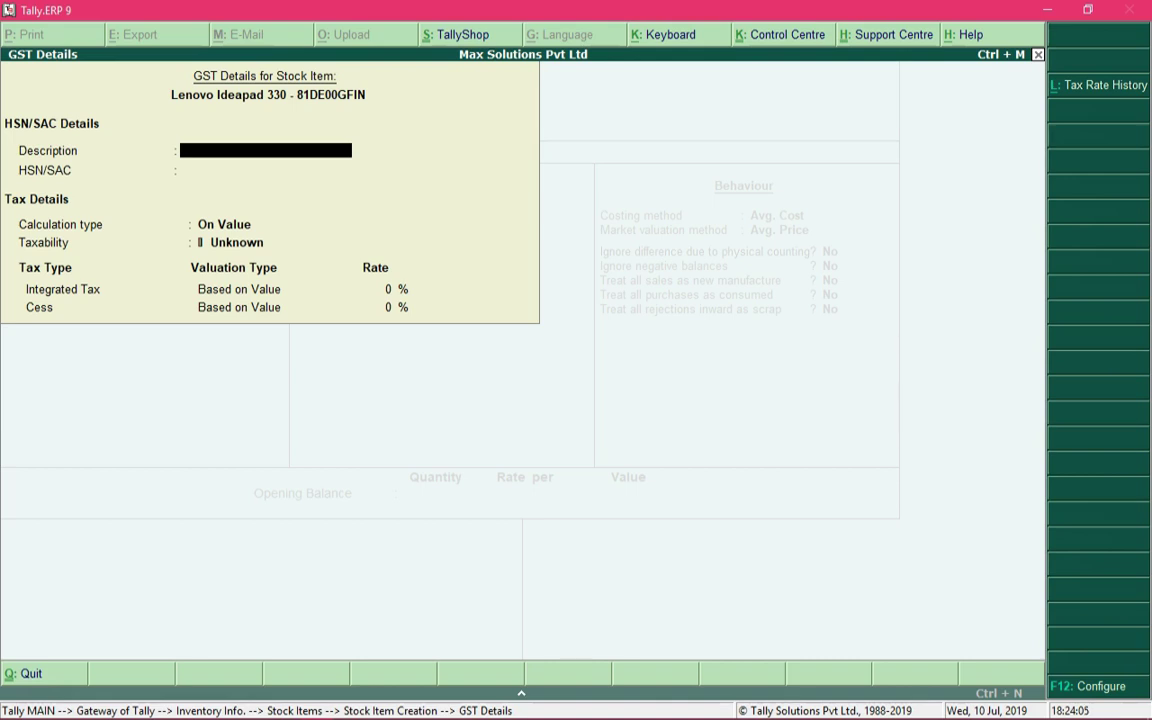
{"action": "key", "text": "Escape"}
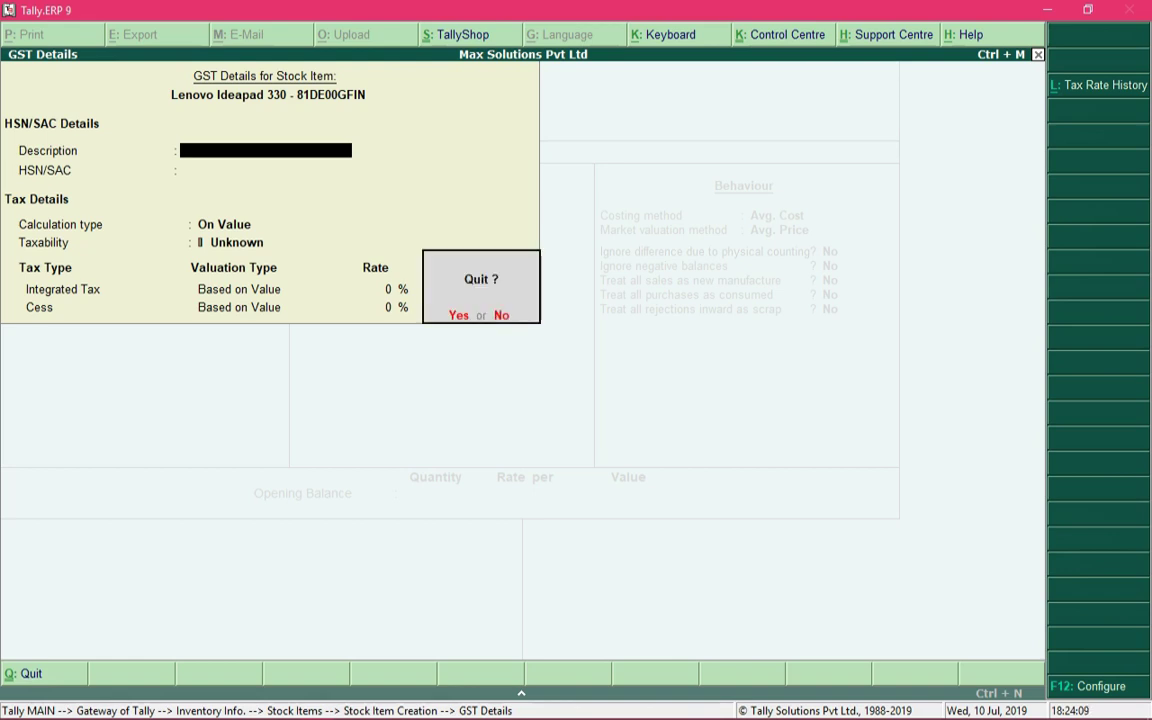
{"action": "key", "text": "Return"}
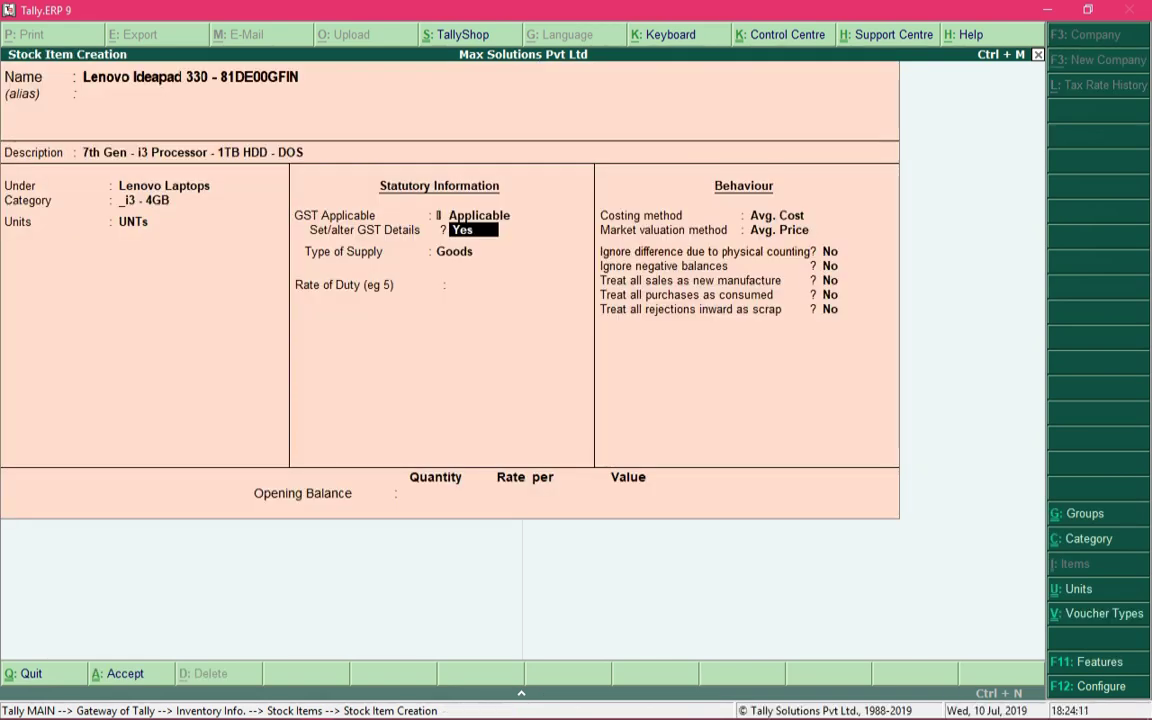
{"action": "key", "text": "Return"}
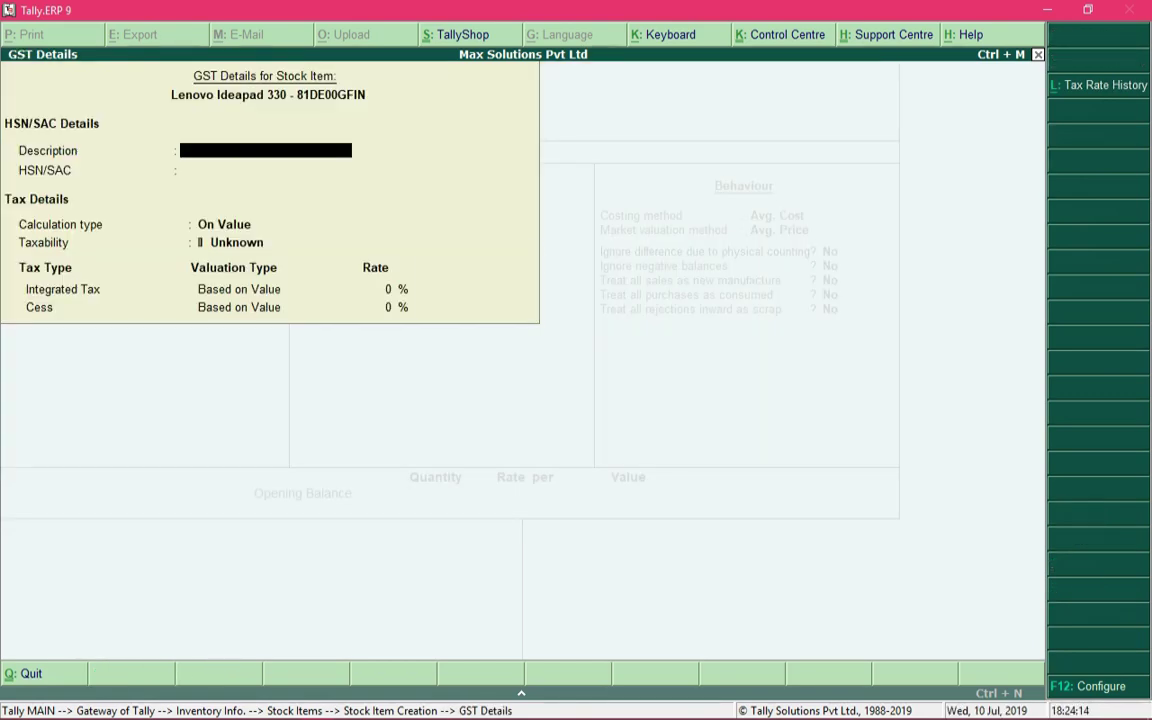
{"action": "key", "text": "Escape"}
{"action": "key", "text": "Return"}
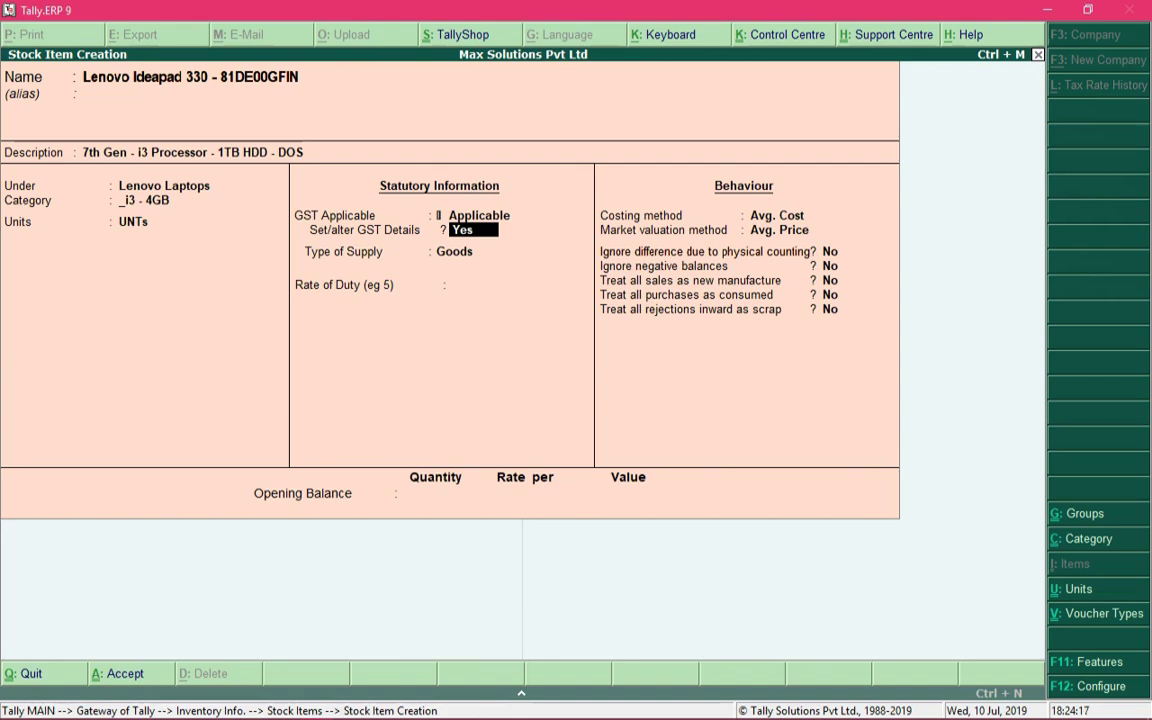
Step: Set the option to set/alter GST details to No and accept Goods as the type of supply
{"action": "type", "text": "n"}
{"action": "key", "text": "Return"}
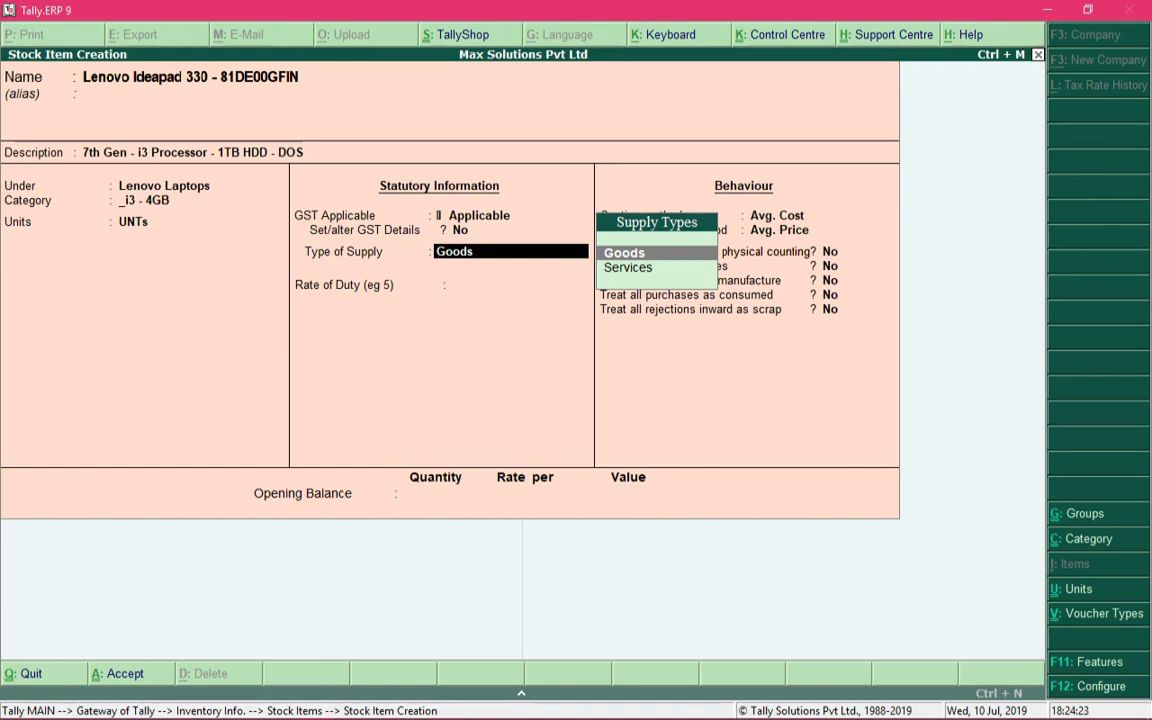
{"action": "key", "text": "Return"}
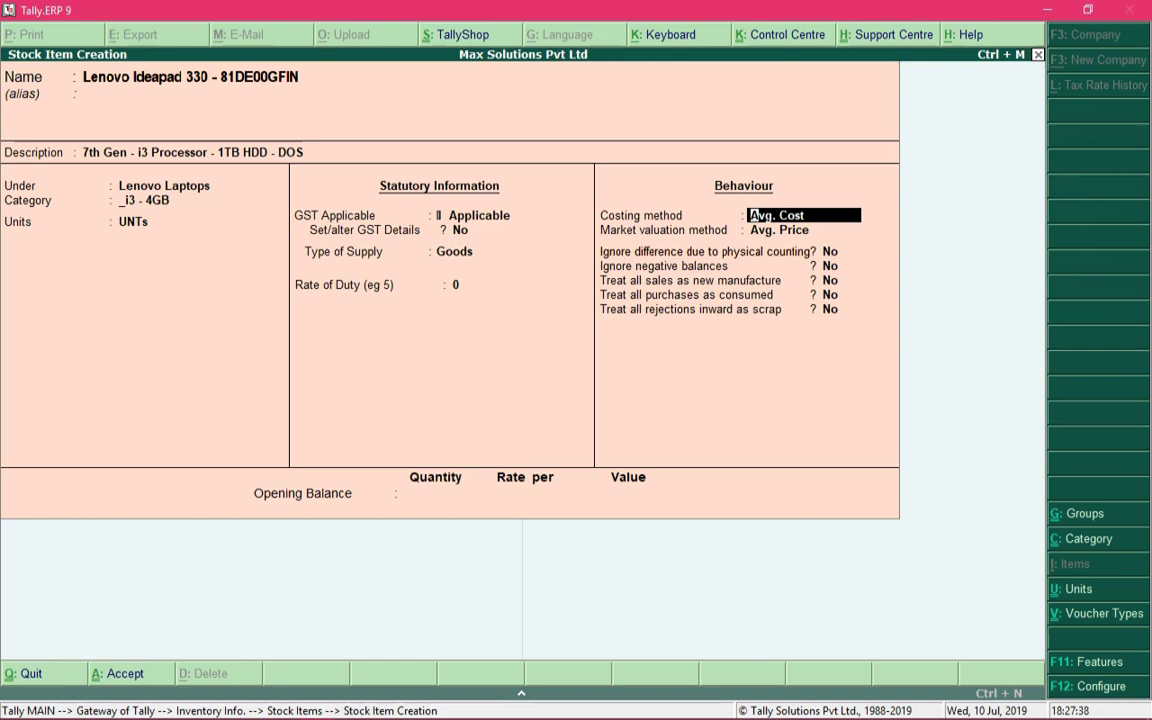
Step: Examine the costing methods available for the stock item, including the average, FIFO, LIFO and standard cost options
{"action": "key", "text": "BackSpace"}
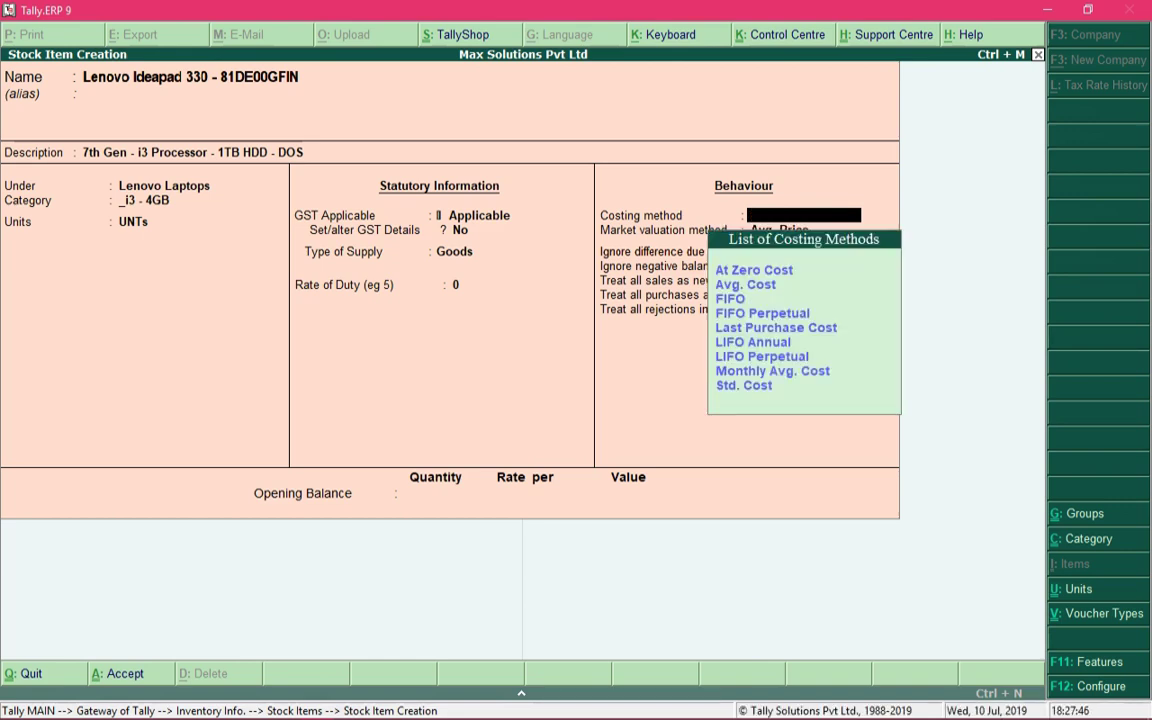
{"action": "key", "text": "Down"}
{"action": "key", "text": "Down"}
{"action": "key", "text": "Down"}
{"action": "key", "text": "Down"}
{"action": "key", "text": "Down"}
{"action": "key", "text": "Down"}
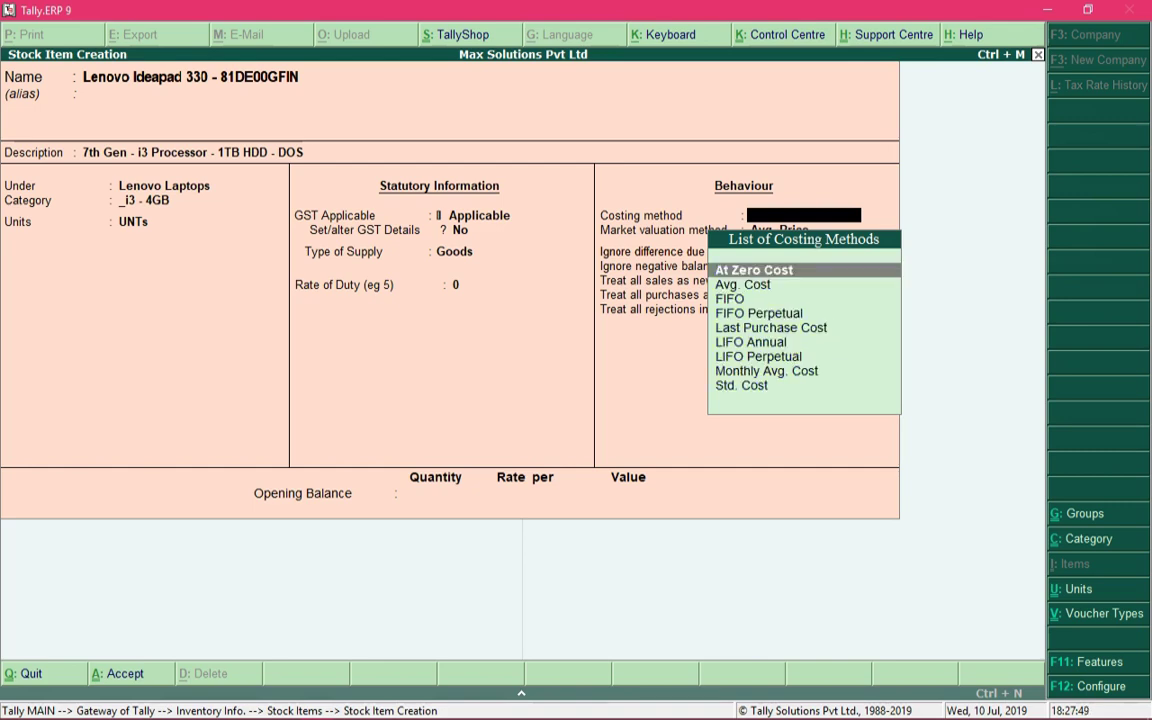
{"action": "key", "text": "Down"}
{"action": "key", "text": "Down"}
{"action": "key", "text": "Down"}
{"action": "key", "text": "Up"}
{"action": "key", "text": "Up"}
{"action": "key", "text": "Up"}
{"action": "key", "text": "Up"}
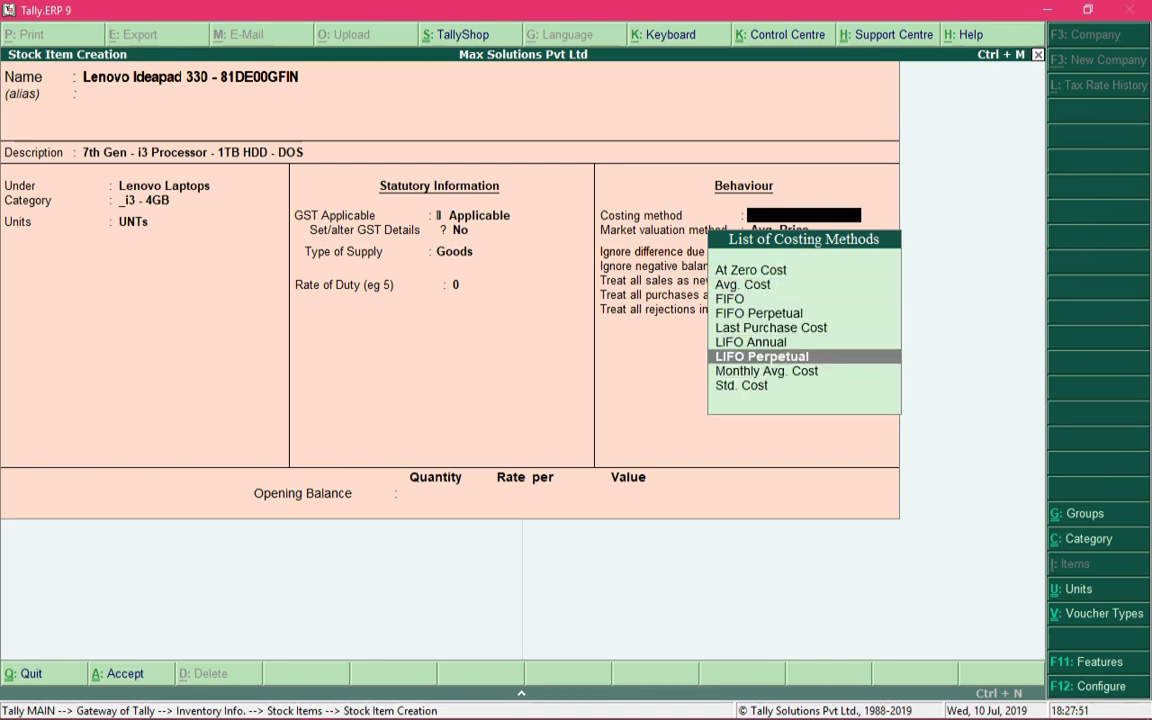
{"action": "key", "text": "Up"}
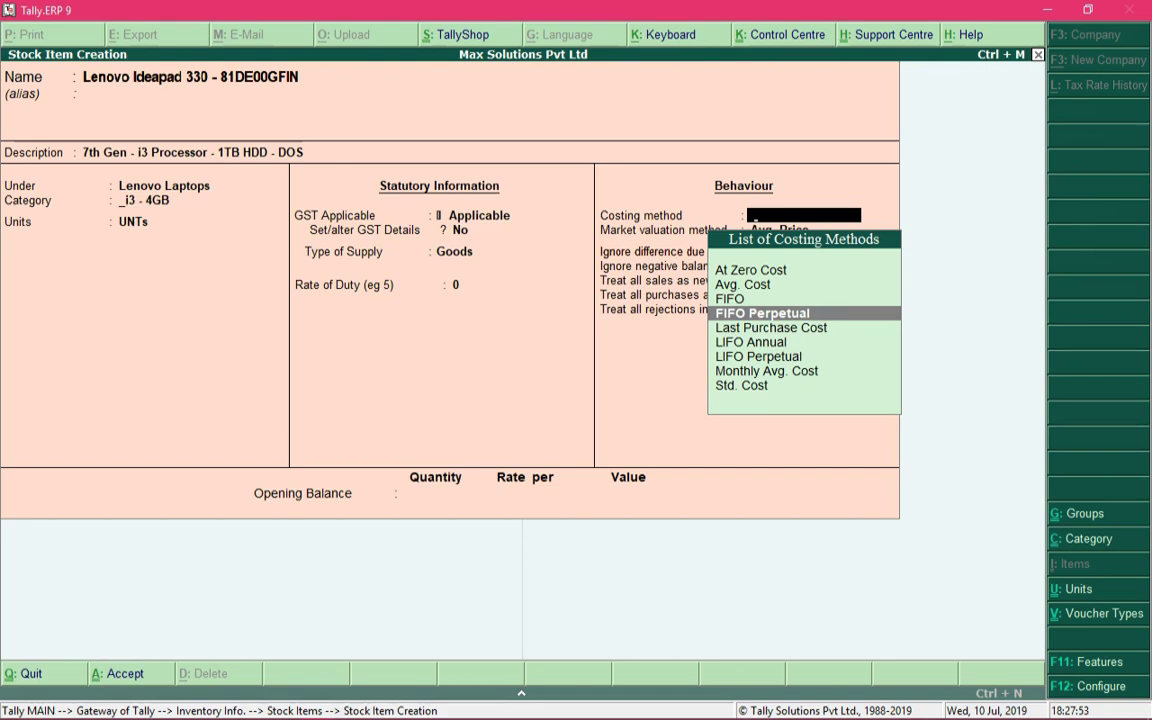
{"action": "key", "text": "Up"}
{"action": "key", "text": "Down"}
{"action": "key", "text": "Down"}
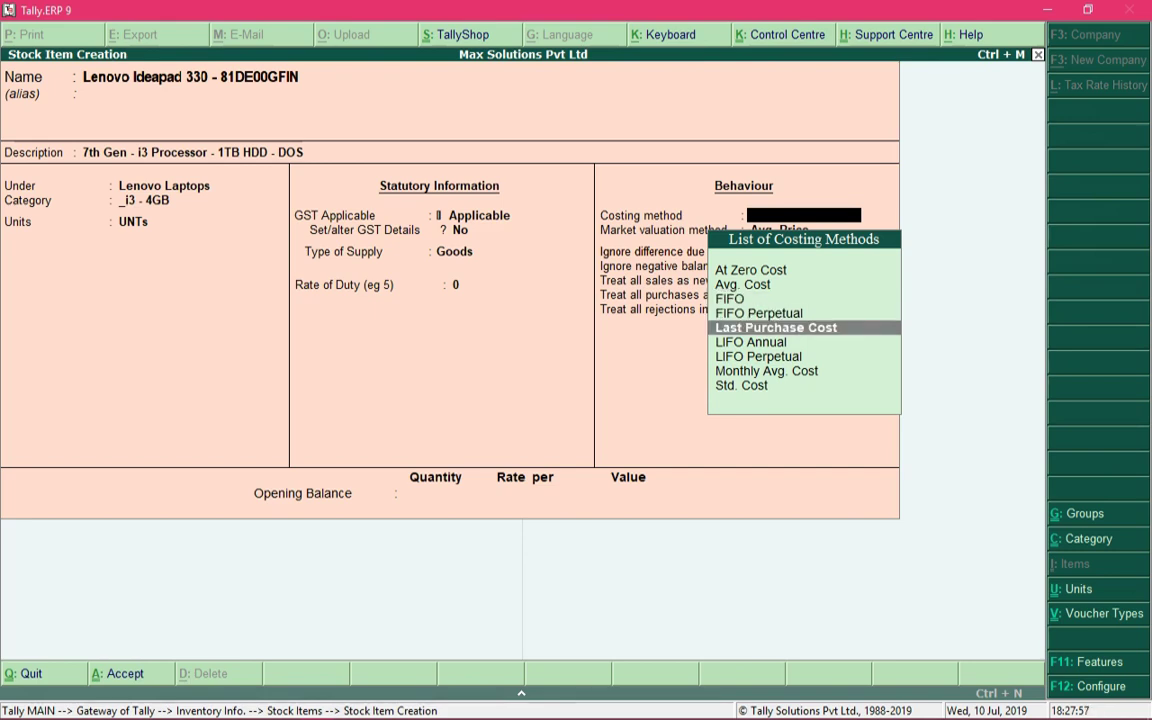
{"action": "key", "text": "Up"}
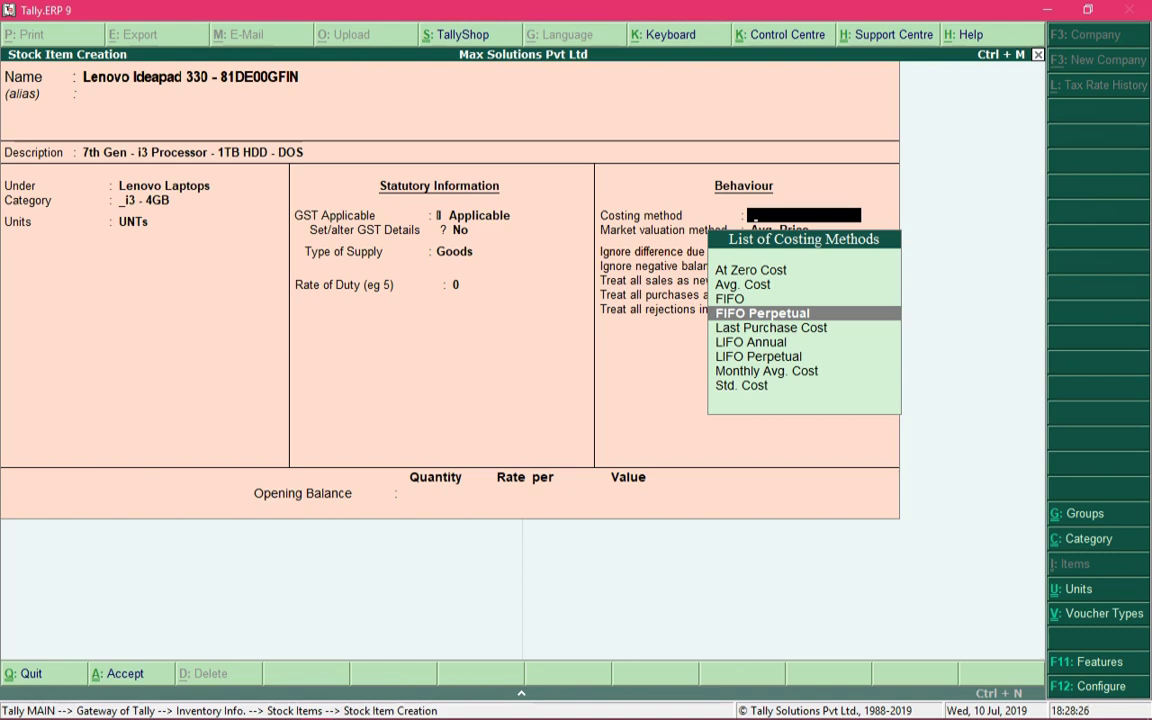
{"action": "key", "text": "Up"}
{"action": "key", "text": "Up"}
{"action": "key", "text": "Up"}
{"action": "key", "text": "Down"}
{"action": "key", "text": "Down"}
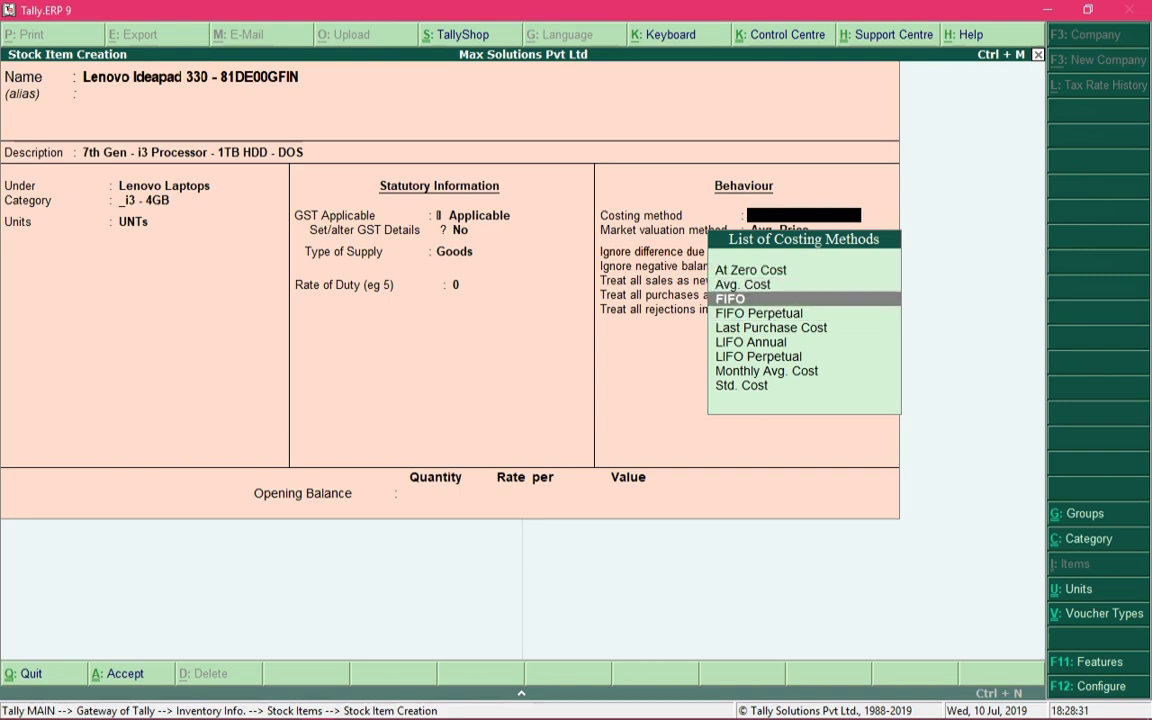
{"action": "key", "text": "Down"}
{"action": "key", "text": "Down"}
{"action": "key", "text": "Down"}
{"action": "key", "text": "Down"}
{"action": "key", "text": "Down"}
{"action": "key", "text": "Down"}
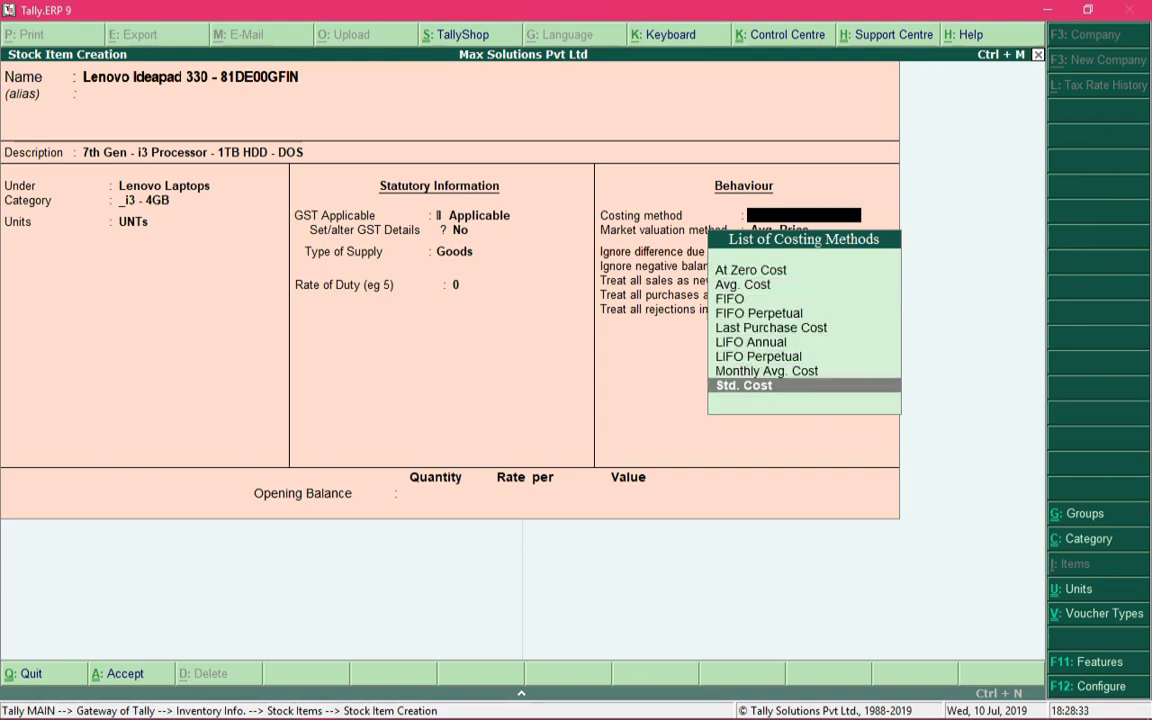
{"action": "key", "text": "Up"}
{"action": "key", "text": "Up"}
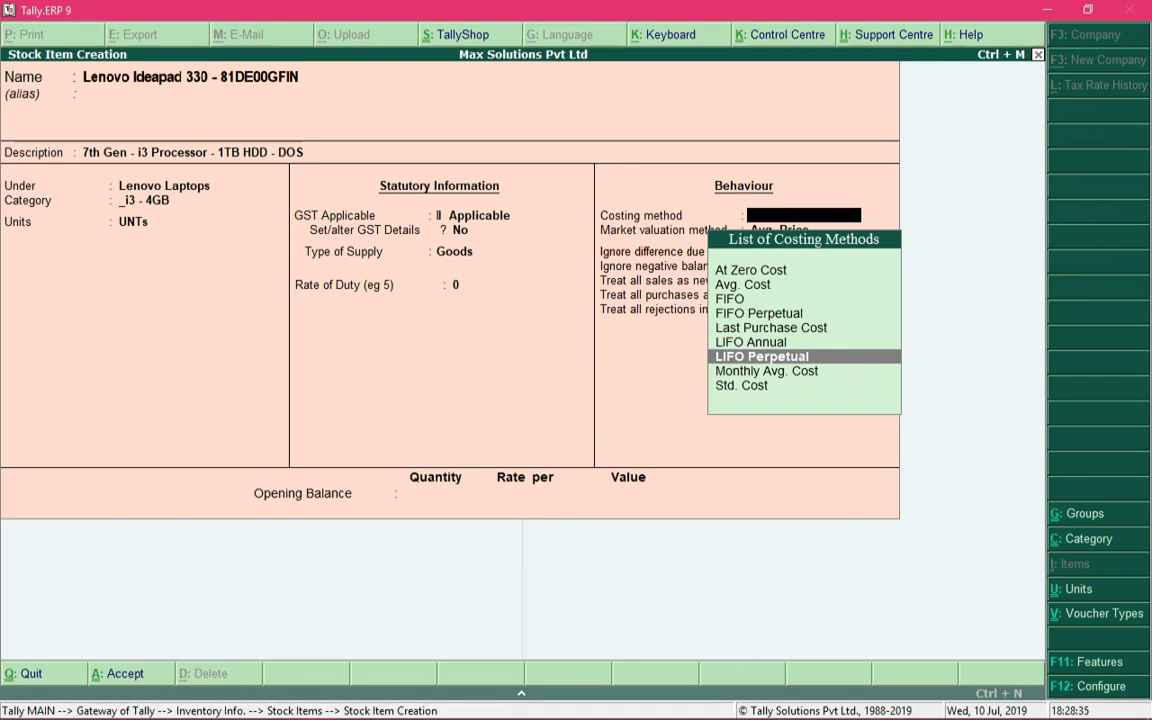
{"action": "key", "text": "Up"}
{"action": "key", "text": "Up"}
{"action": "key", "text": "Up"}
{"action": "key", "text": "Up"}
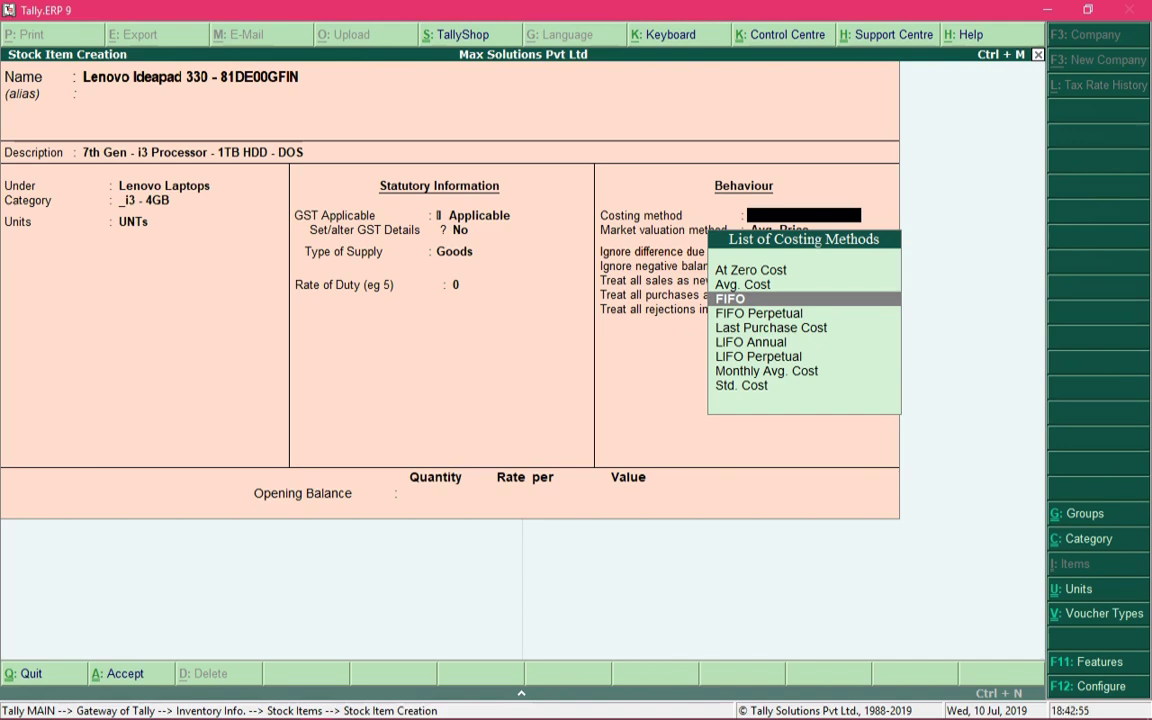
{"action": "key", "text": "Up"}
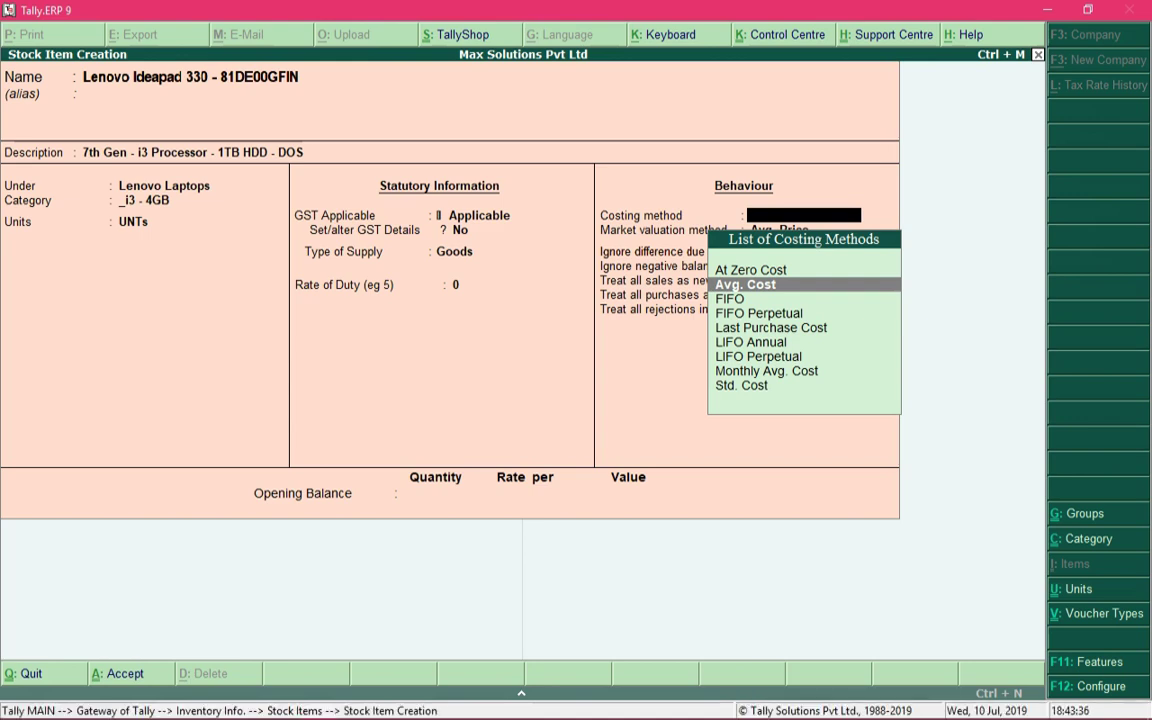
{"action": "key", "text": "Down"}
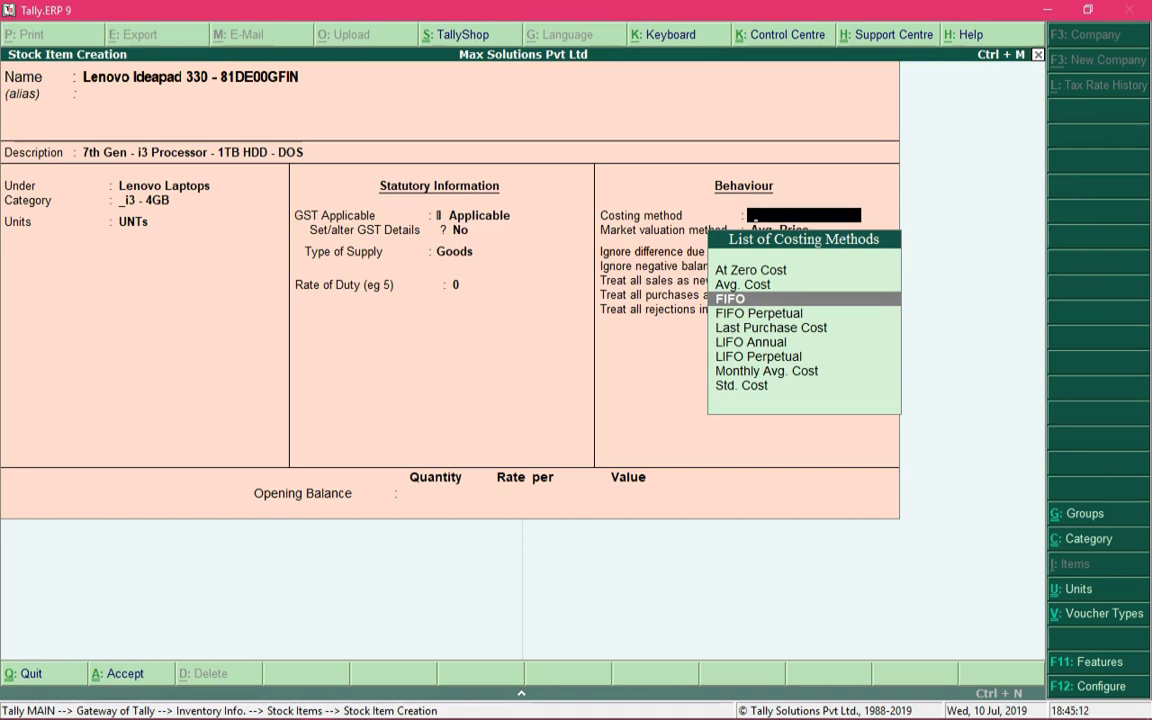
{"action": "key", "text": "Down"}
{"action": "key", "text": "Down"}
{"action": "key", "text": "Down"}
{"action": "key", "text": "Down"}
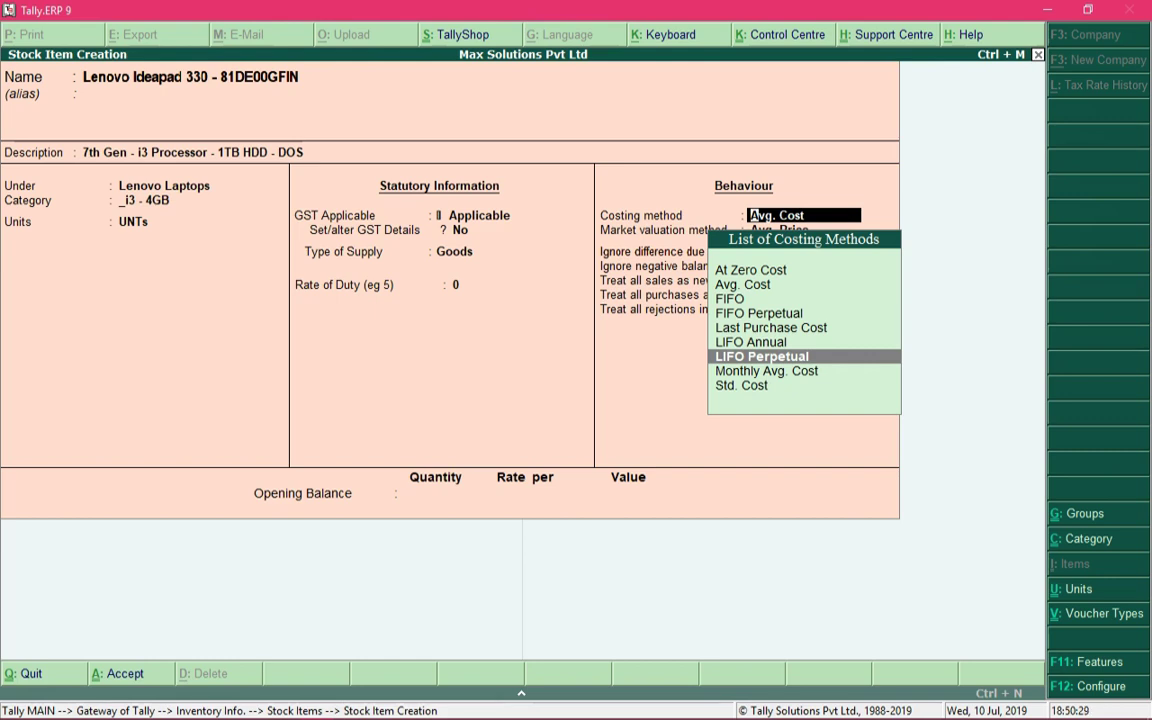
Step: Set the stock item's costing method to Avg. Cost
{"action": "key", "text": "Up"}
{"action": "key", "text": "Up"}
{"action": "key", "text": "Up"}
{"action": "key", "text": "Up"}
{"action": "key", "text": "Up"}
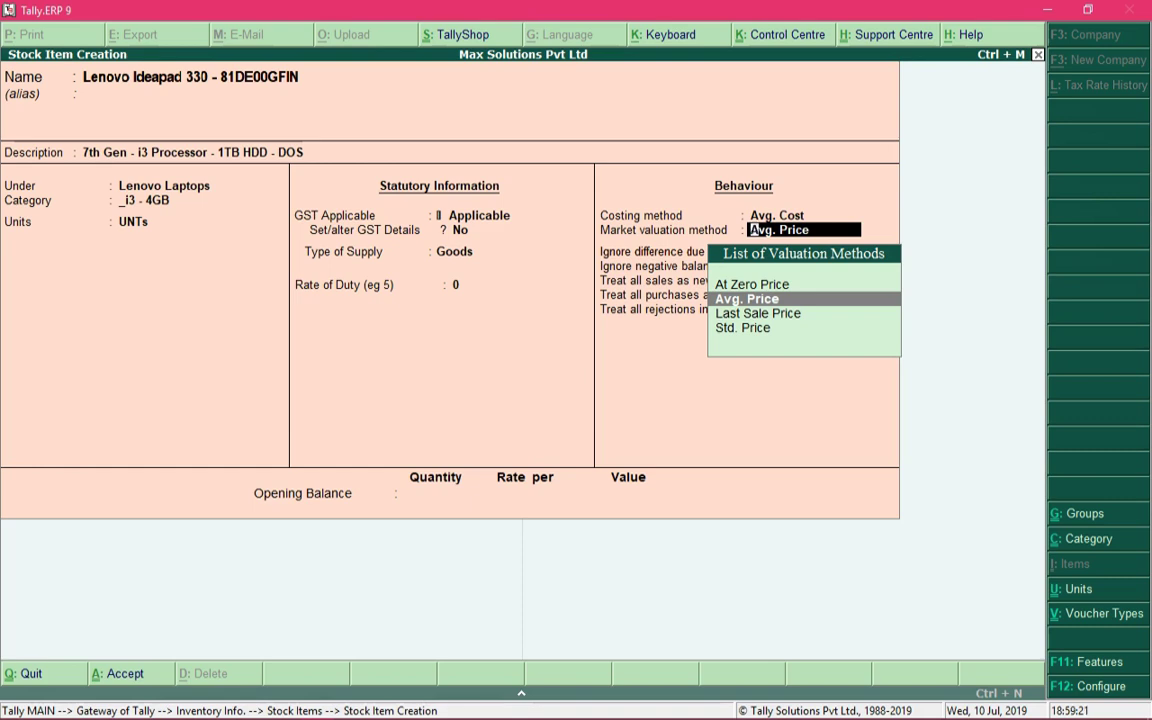
Step: Review the market valuation methods and set the stock item's method to Avg. Price
{"action": "key", "text": "Down"}
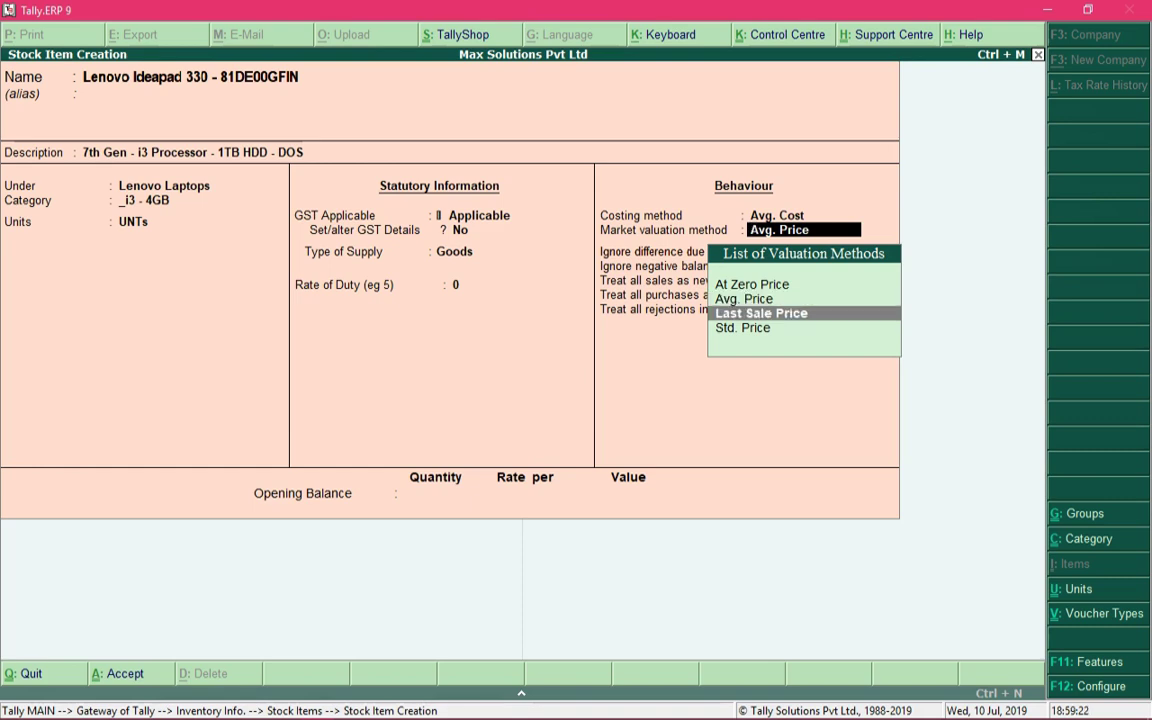
{"action": "key", "text": "Up"}
{"action": "key", "text": "Up"}
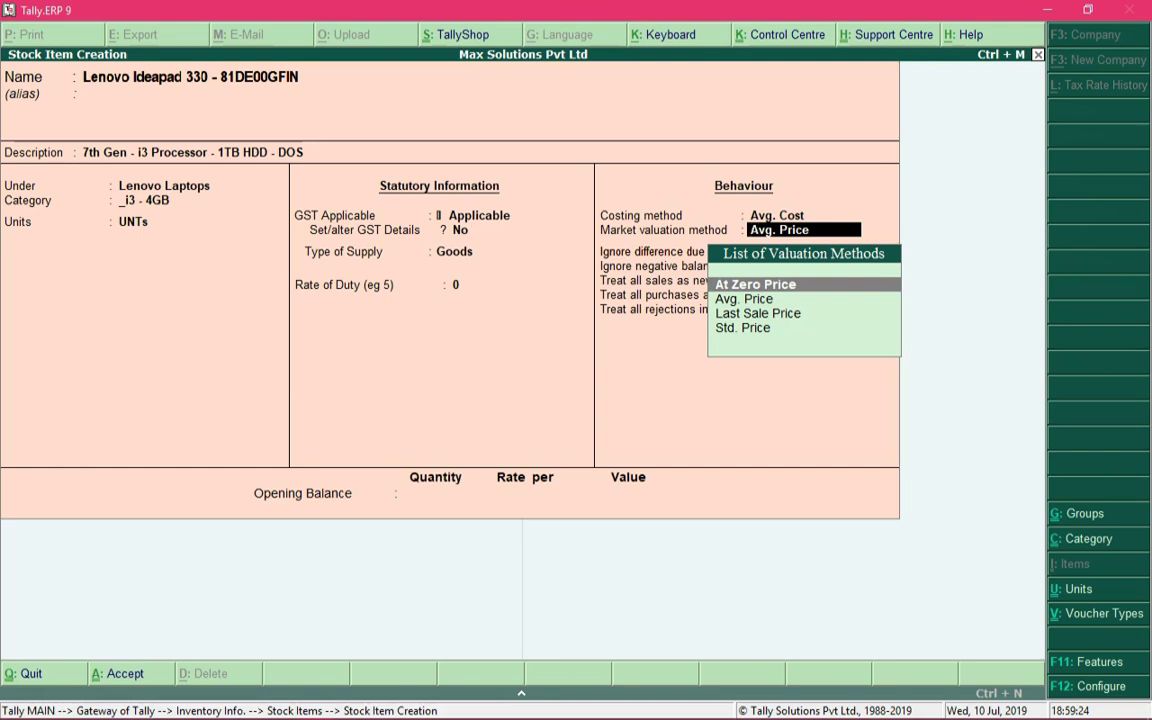
{"action": "key", "text": "Down"}
{"action": "key", "text": "Down"}
{"action": "key", "text": "Down"}
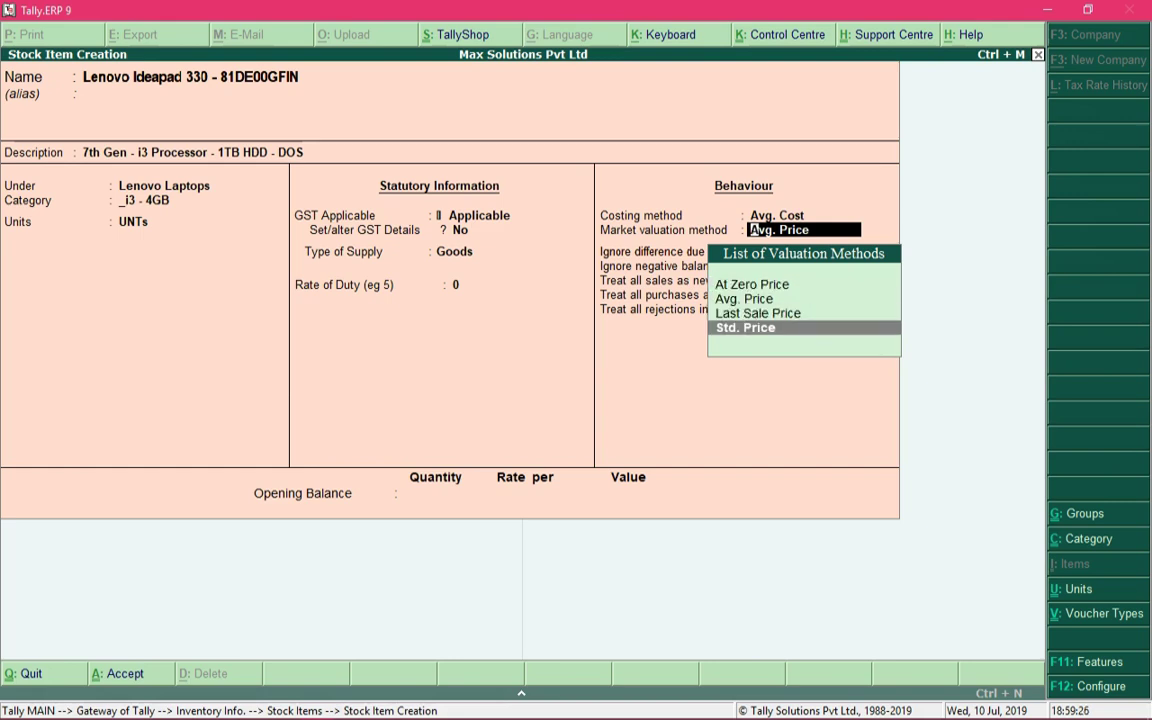
{"action": "key", "text": "Up"}
{"action": "key", "text": "Up"}
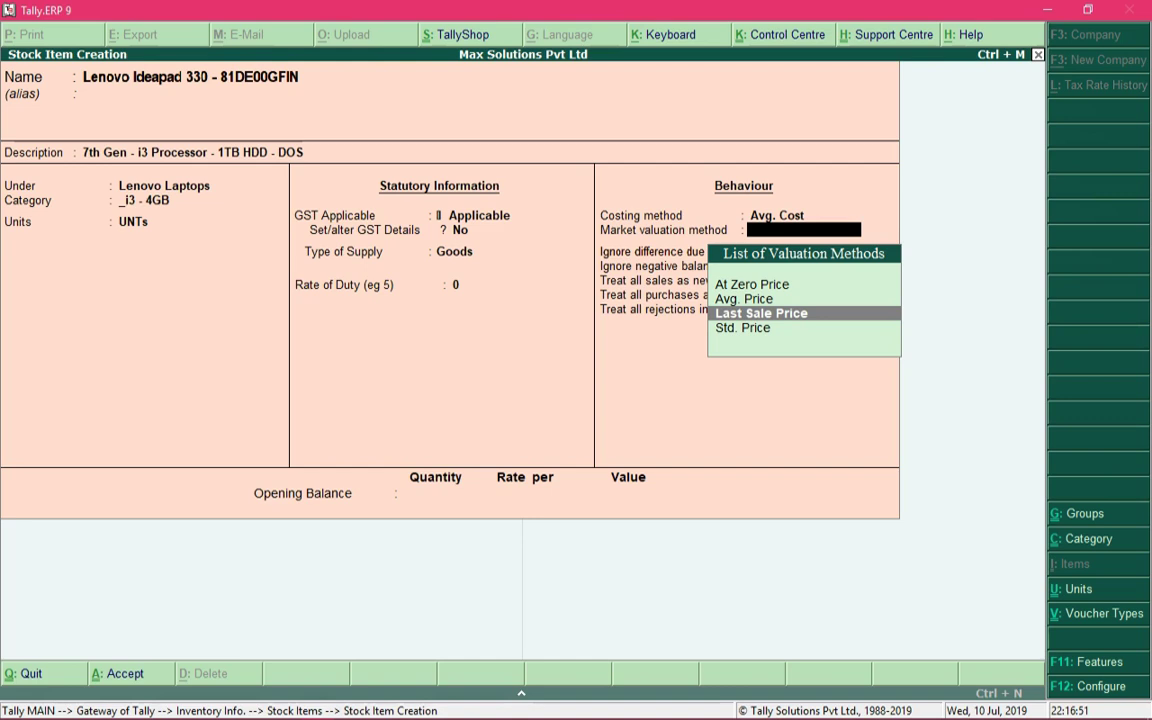
{"action": "key", "text": "Up"}
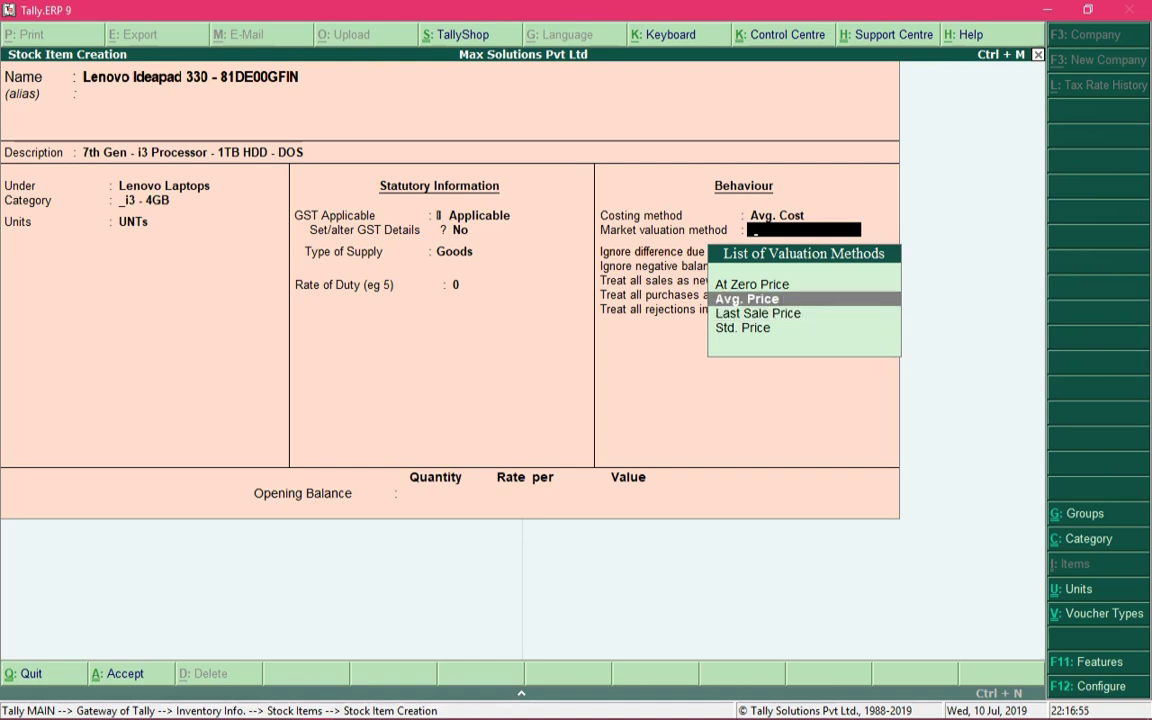
{"action": "key", "text": "Return"}
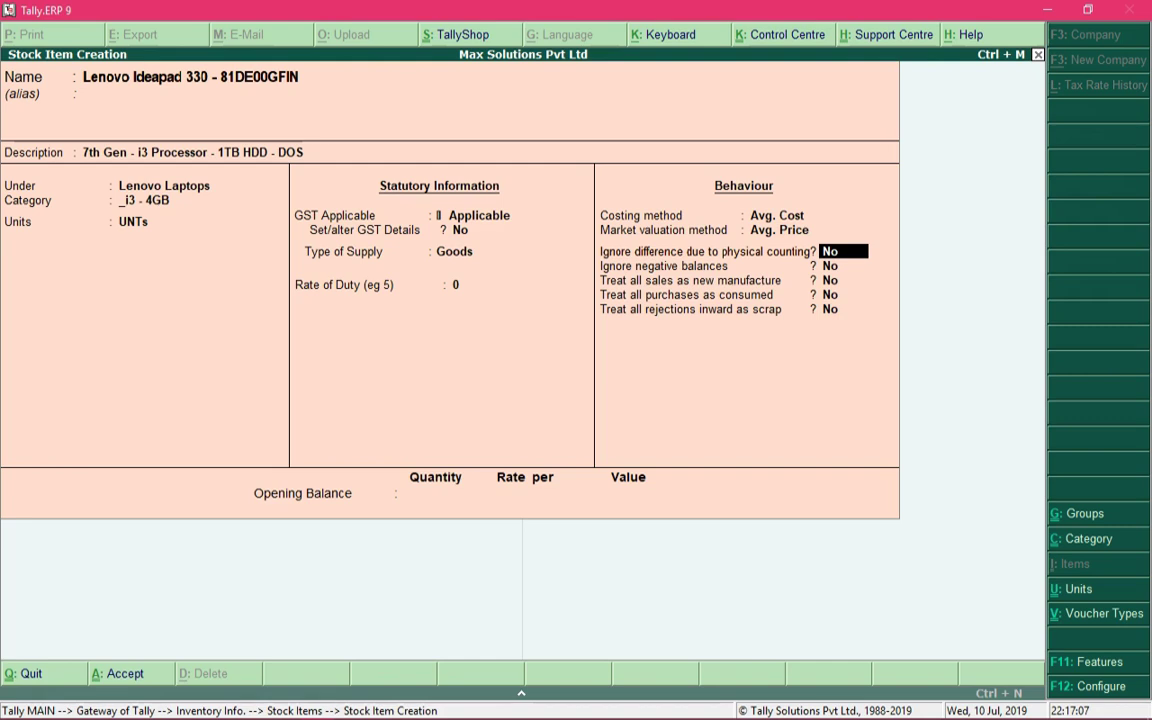
Step: Keep the remaining behaviour options at No, leave the opening balance empty and save the Lenovo stock item
{"action": "key", "text": "Return"}
{"action": "key", "text": "Return"}
{"action": "key", "text": "Return"}
{"action": "key", "text": "Return"}
{"action": "key", "text": "Return"}
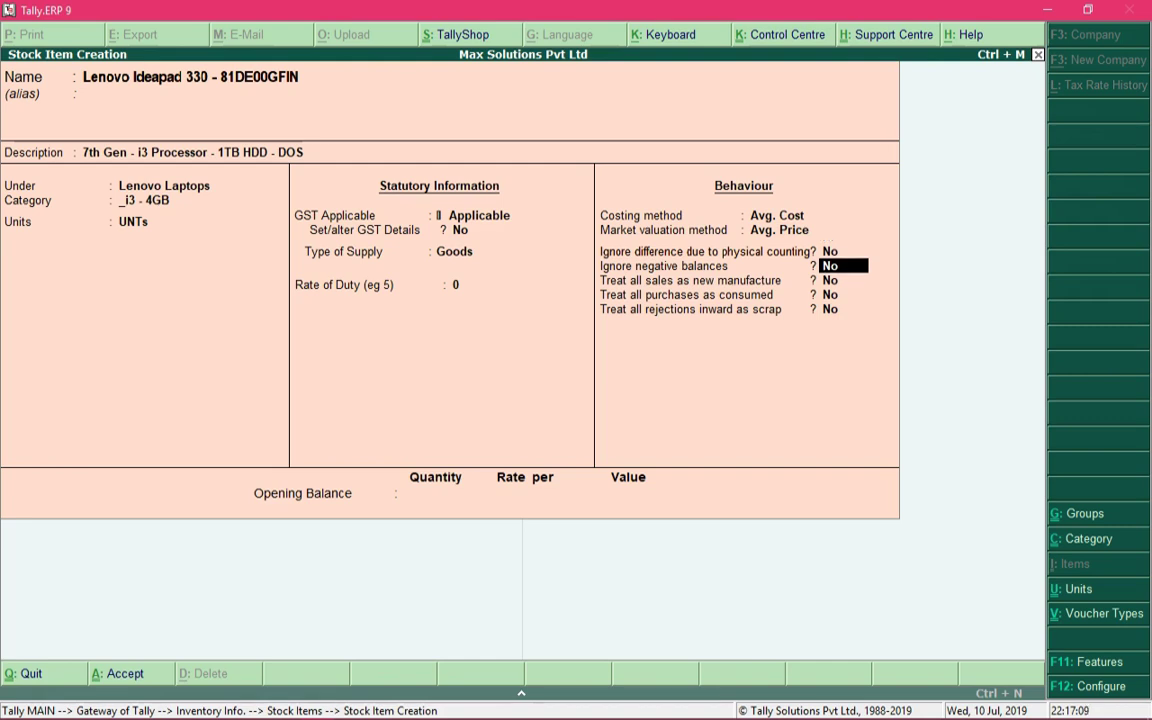
{"action": "key", "text": "Return"}
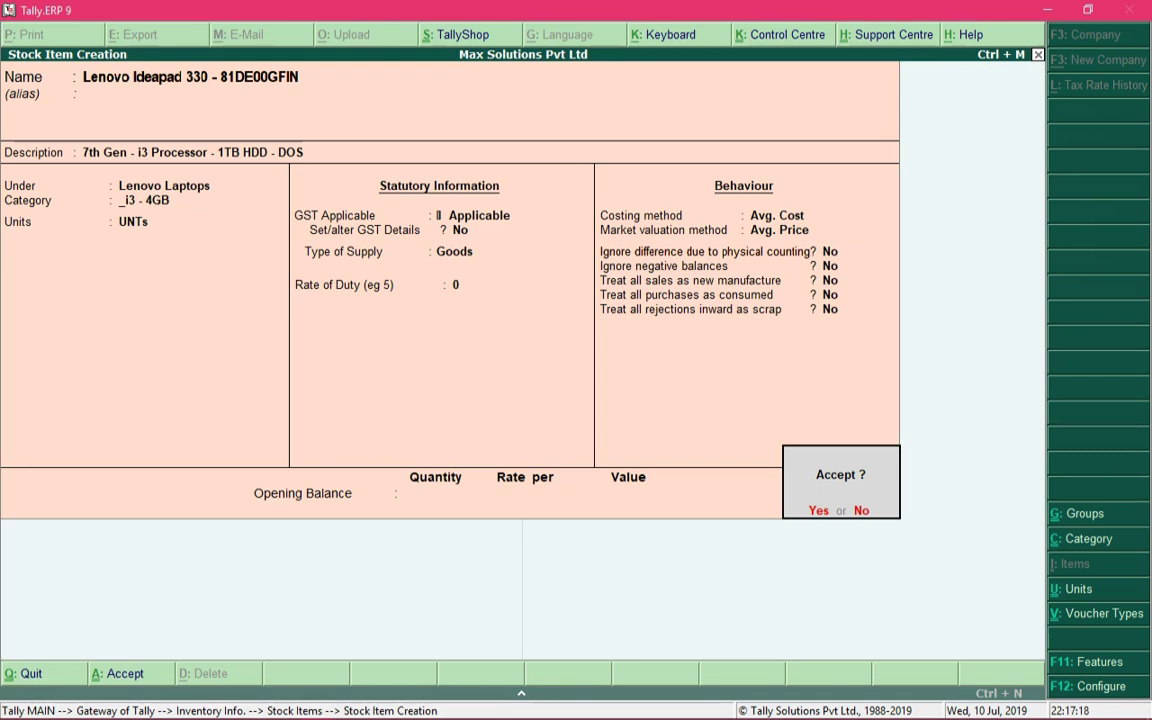
{"action": "key", "text": "Return"}
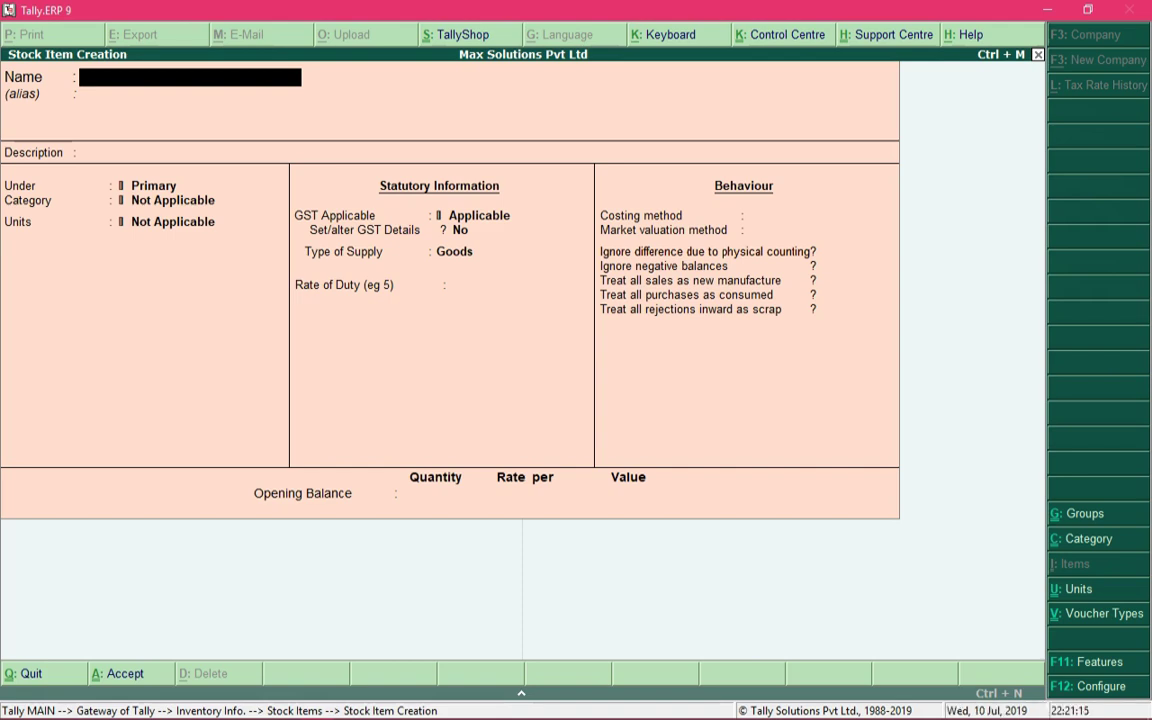
Step: Name the new stock item "HP Deskjet 3636" without an alias and describe it as "Wireless Color Printer - Cartridge Type"
{"action": "type", "text": "HP Deskjet 3636"}
{"action": "key", "text": "Return"}
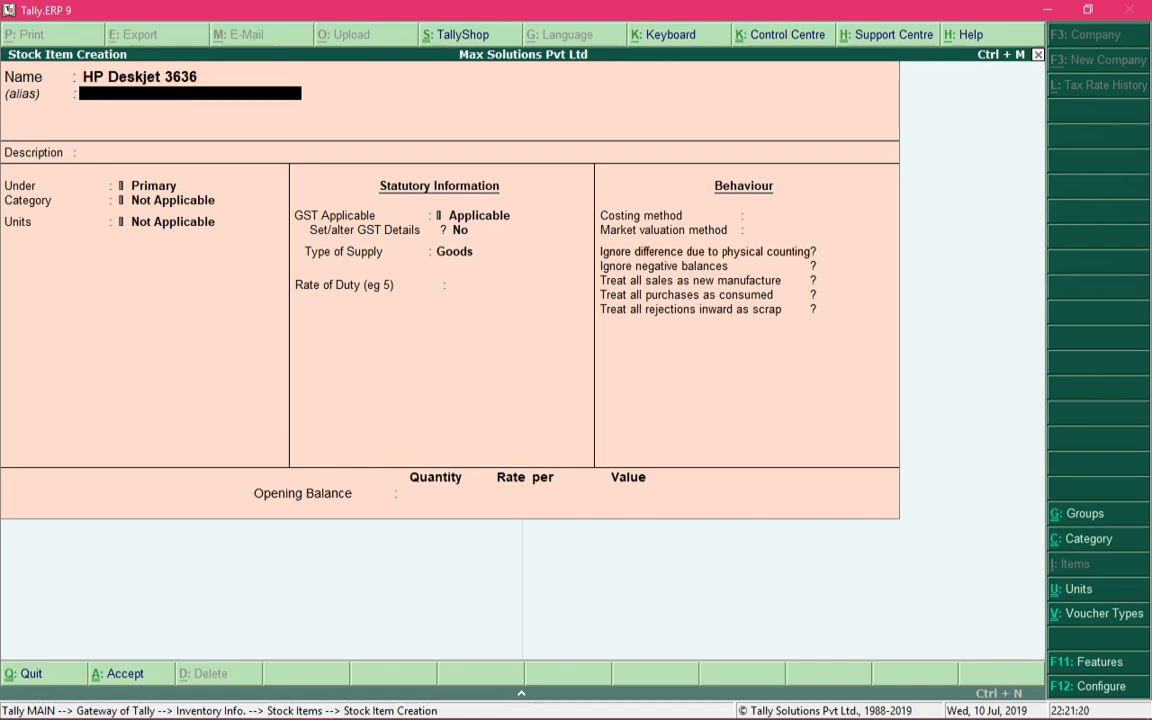
{"action": "key", "text": "Return"}
{"action": "type", "text": "Wireless Color"}
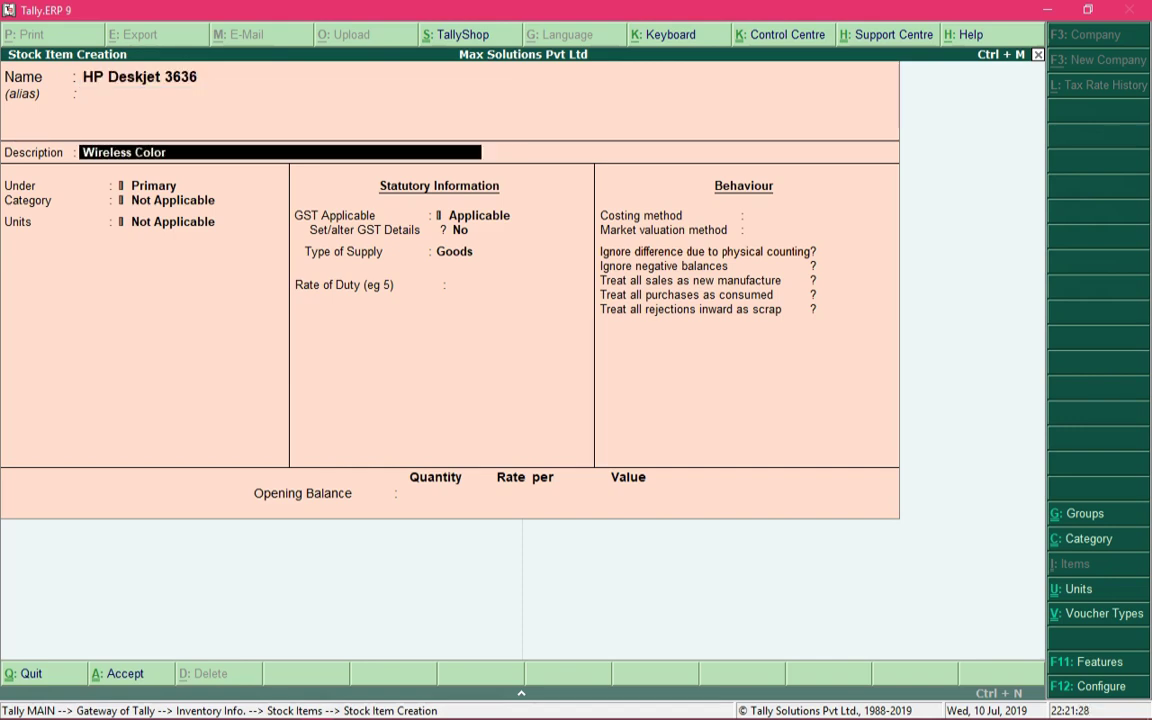
{"action": "type", "text": " Printer - Cartridge Type"}
{"action": "key", "text": "Return"}
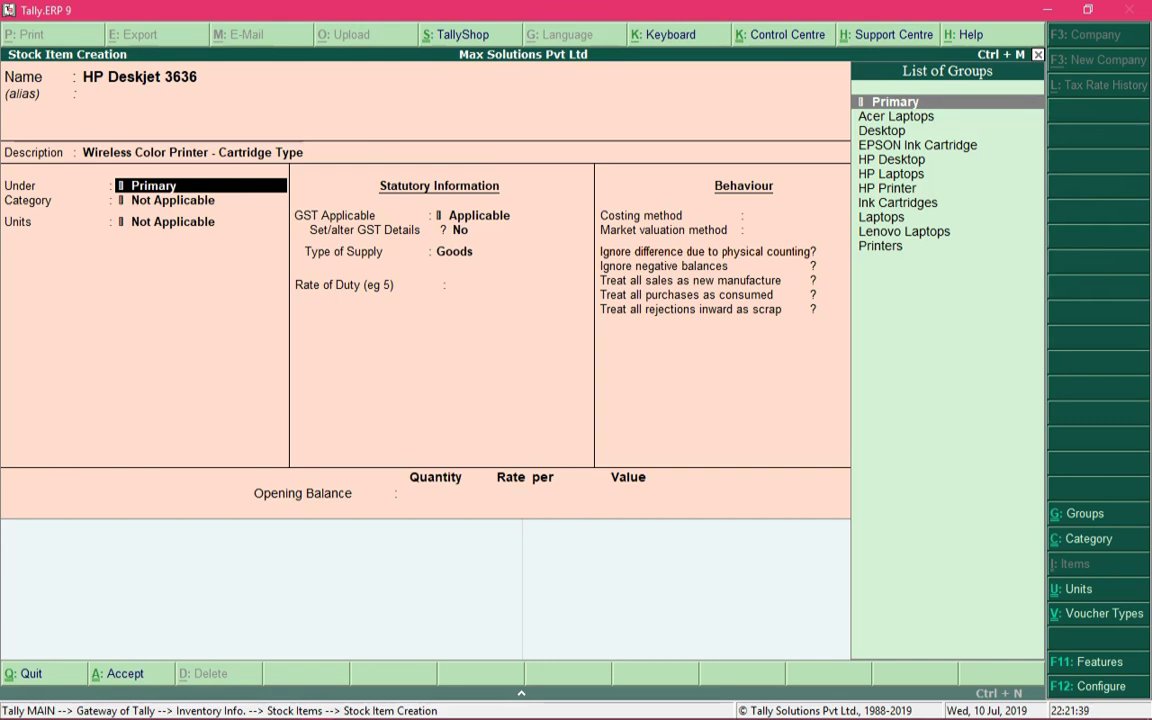
Step: Place the HP Deskjet 3636 stock item under the HP Printer group
{"action": "type", "text": "Hp"}
{"action": "key", "text": "Down"}
{"action": "key", "text": "Down"}
{"action": "key", "text": "Down"}
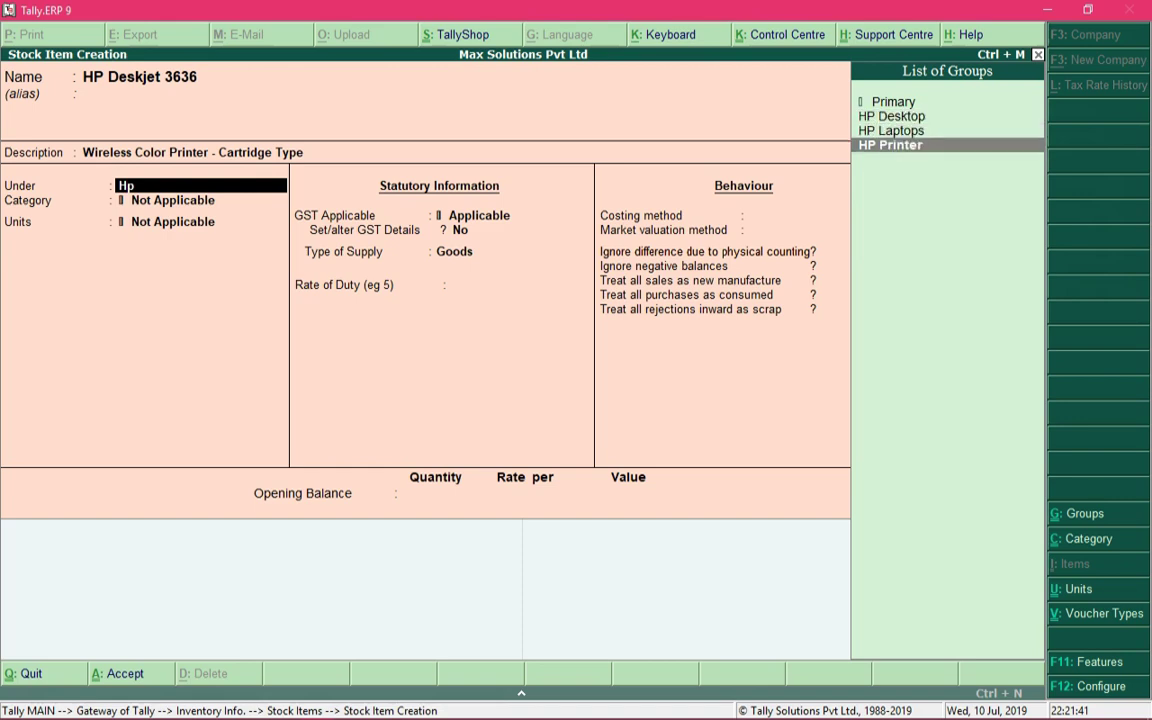
{"action": "key", "text": "Return"}
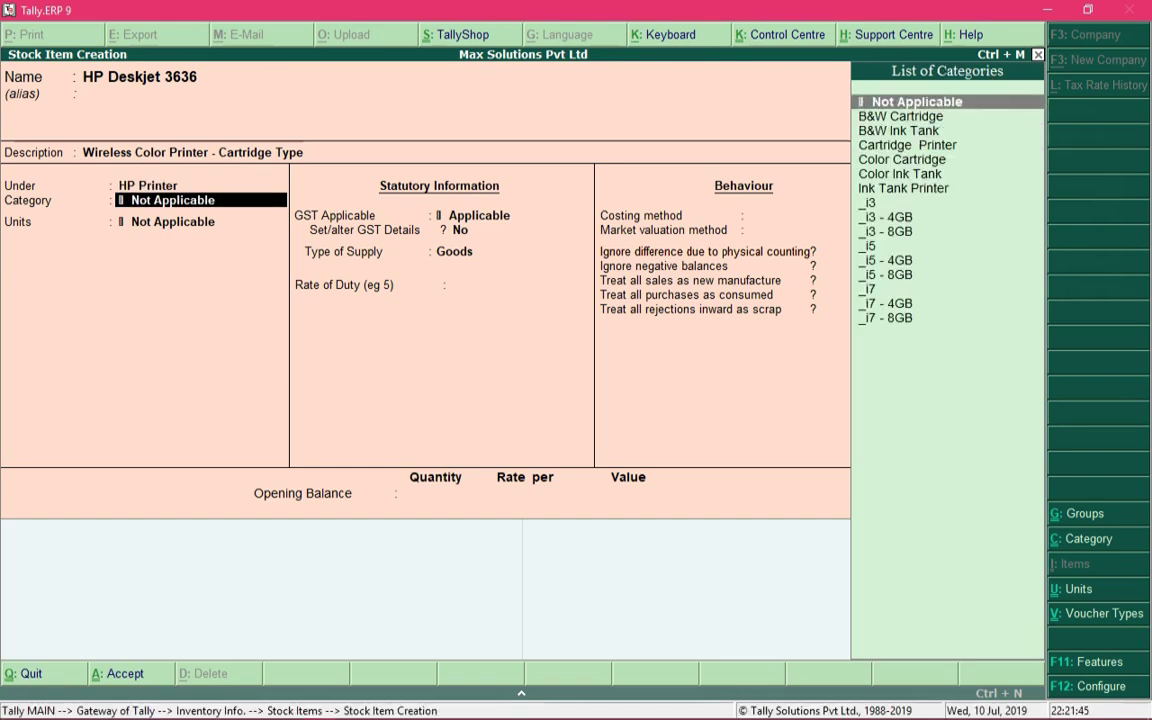
Step: Assign the printer to the Color Cartridge category and set its units to UNTs
{"action": "key", "text": "Down"}
{"action": "key", "text": "Down"}
{"action": "key", "text": "Down"}
{"action": "key", "text": "Down"}
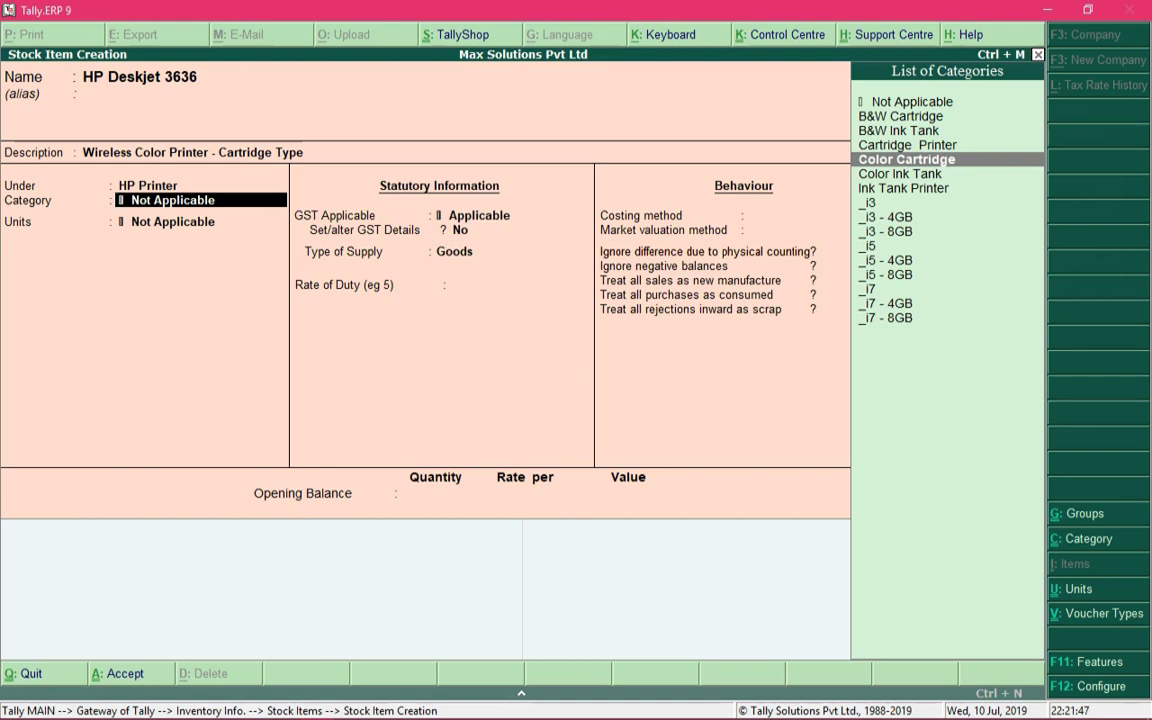
{"action": "key", "text": "Return"}
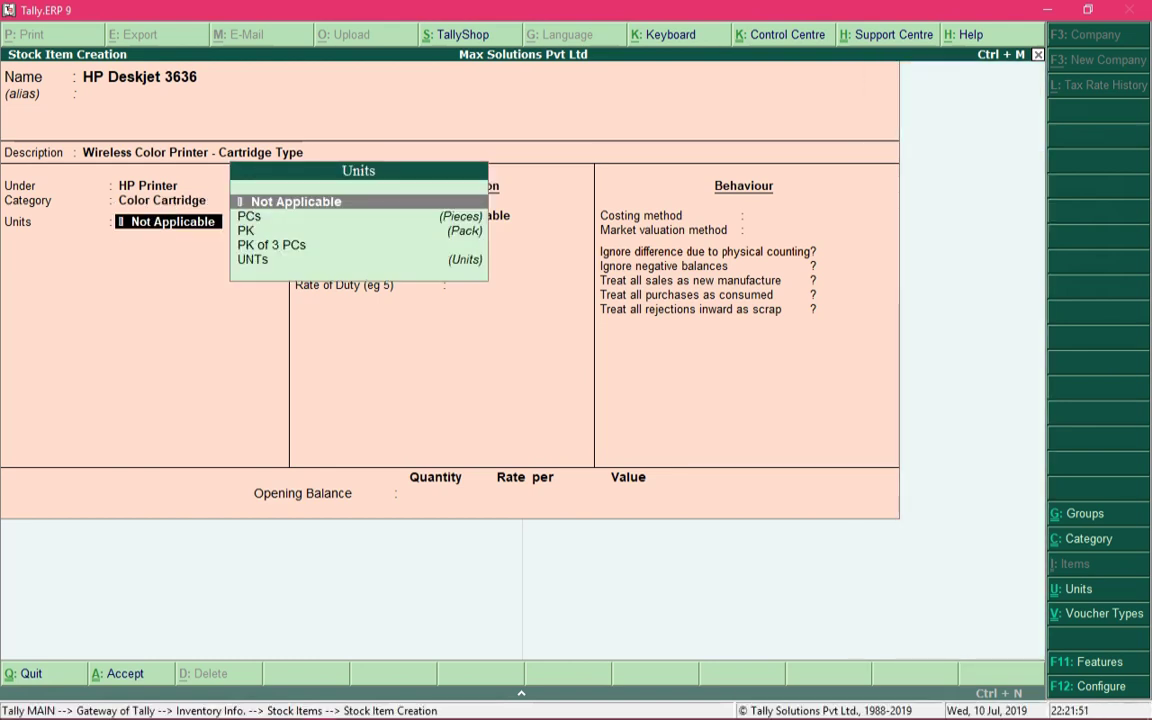
{"action": "type", "text": "u"}
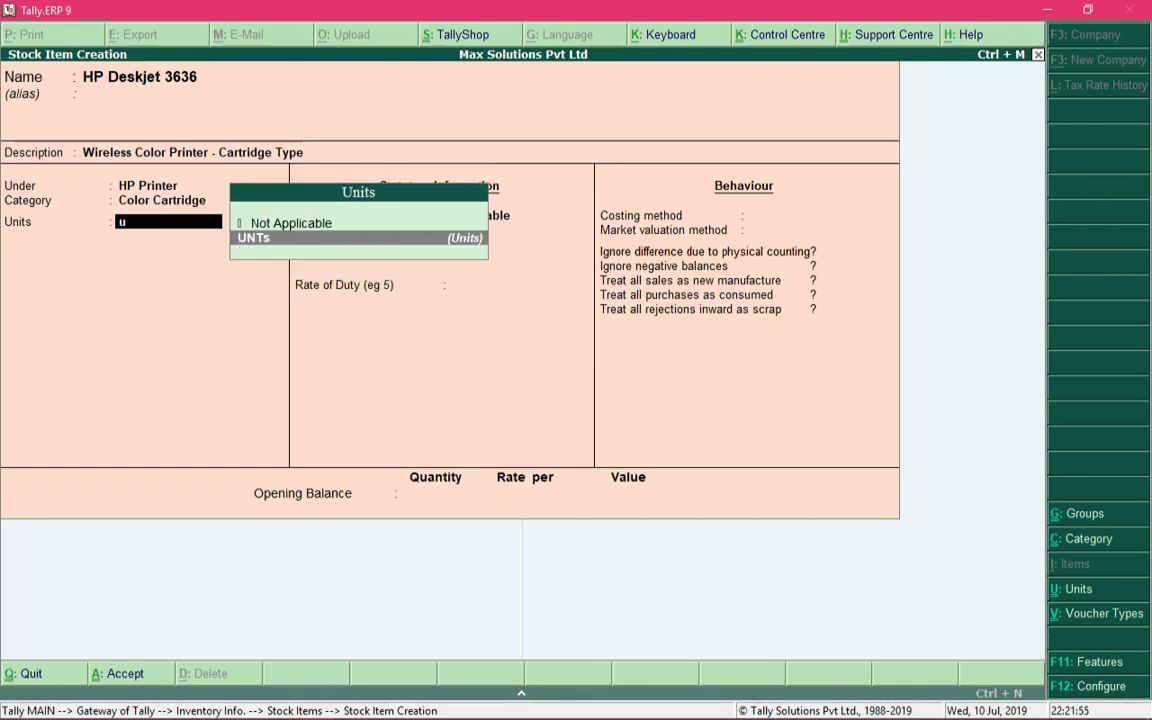
{"action": "key", "text": "Return"}
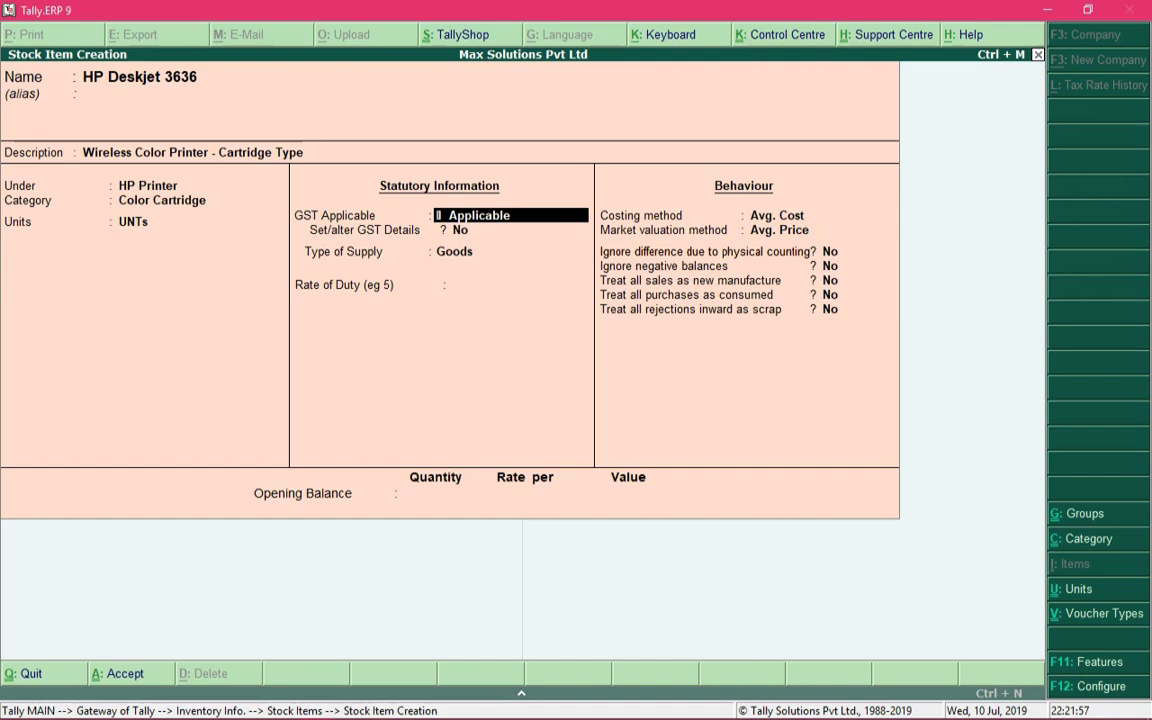
Step: Accept the printer's default statutory settings with GST Applicable and Goods as supply type, and keep the costing method at Avg. Cost
{"action": "key", "text": "Return"}
{"action": "key", "text": "Return"}
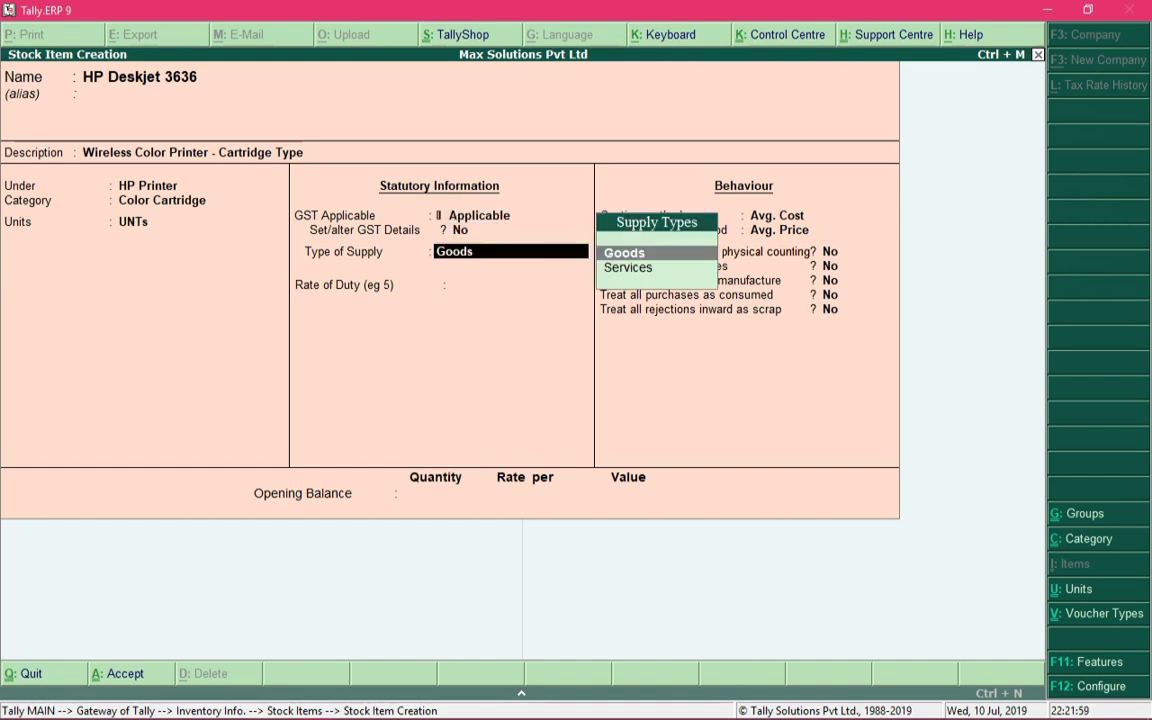
{"action": "key", "text": "Return"}
{"action": "key", "text": "Return"}
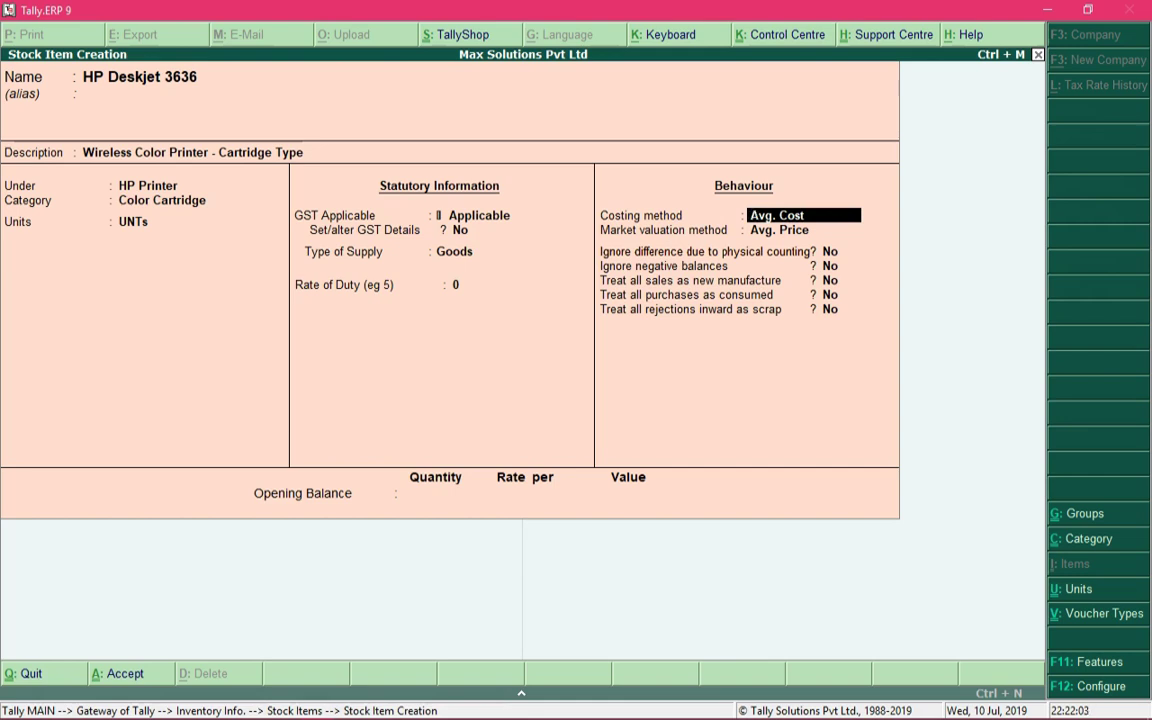
{"action": "key", "text": "Return"}
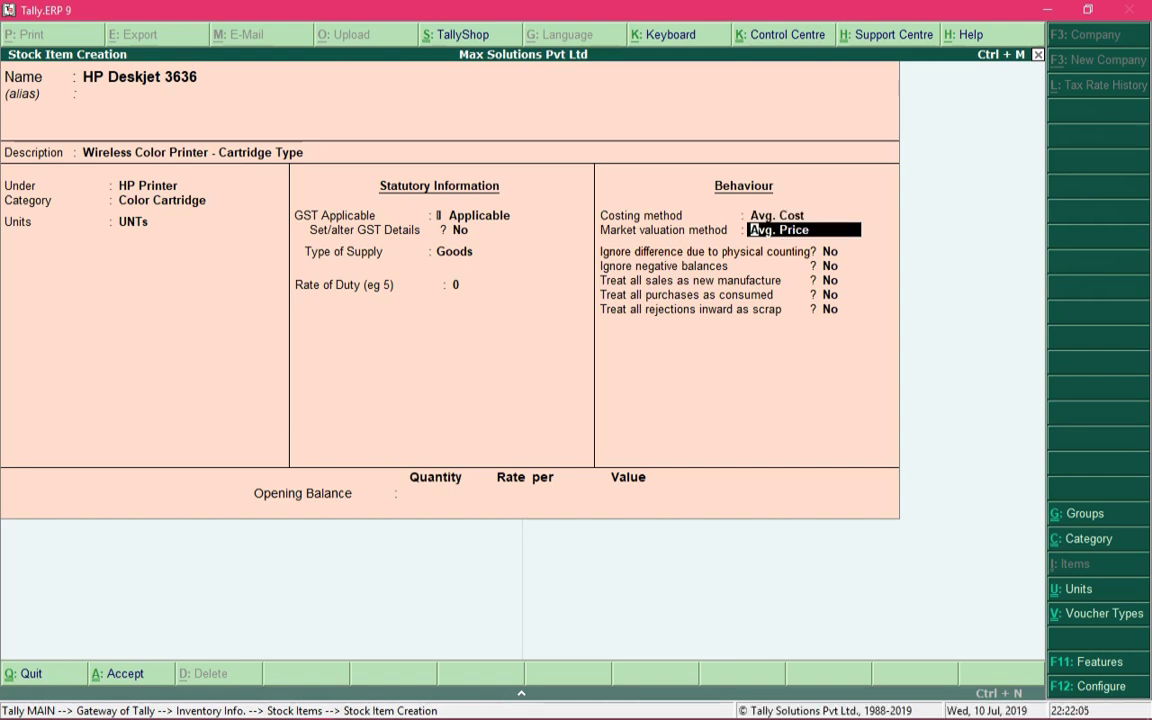
Step: Keep the printer's market valuation at Avg. Price and the remaining behaviour options at No, leave the opening balance empty, and save the item
{"action": "key", "text": "Return"}
{"action": "key", "text": "Return"}
{"action": "key", "text": "Return"}
{"action": "key", "text": "Return"}
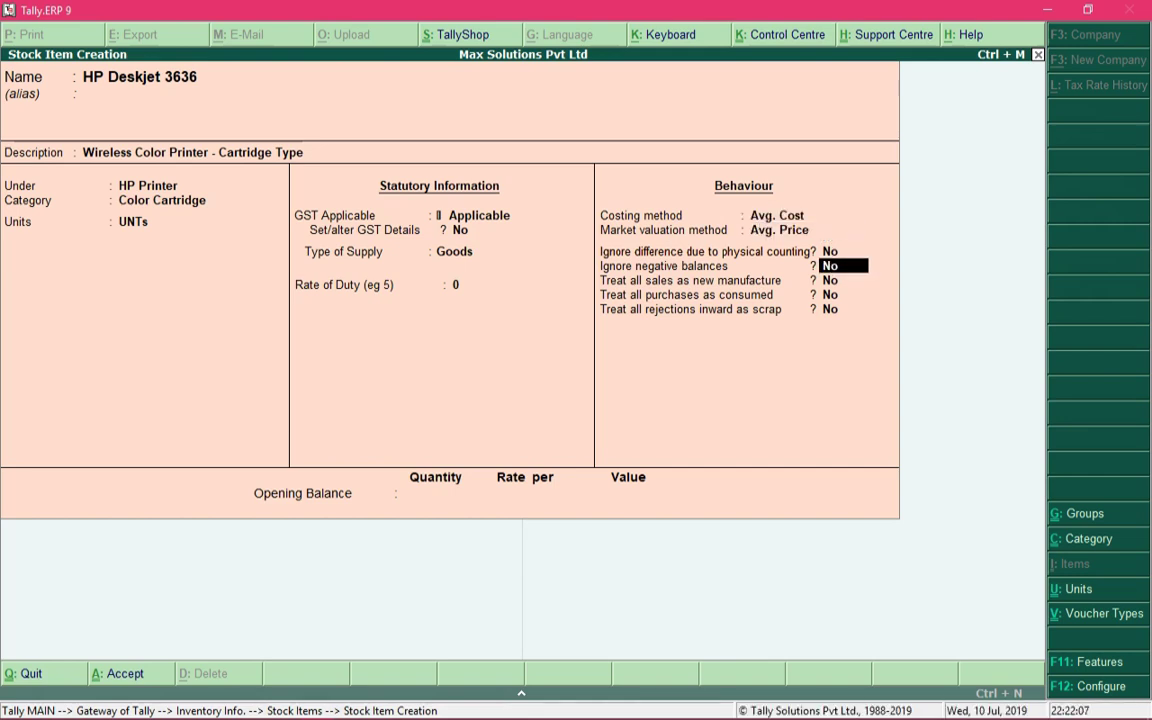
{"action": "key", "text": "Return"}
{"action": "key", "text": "Return"}
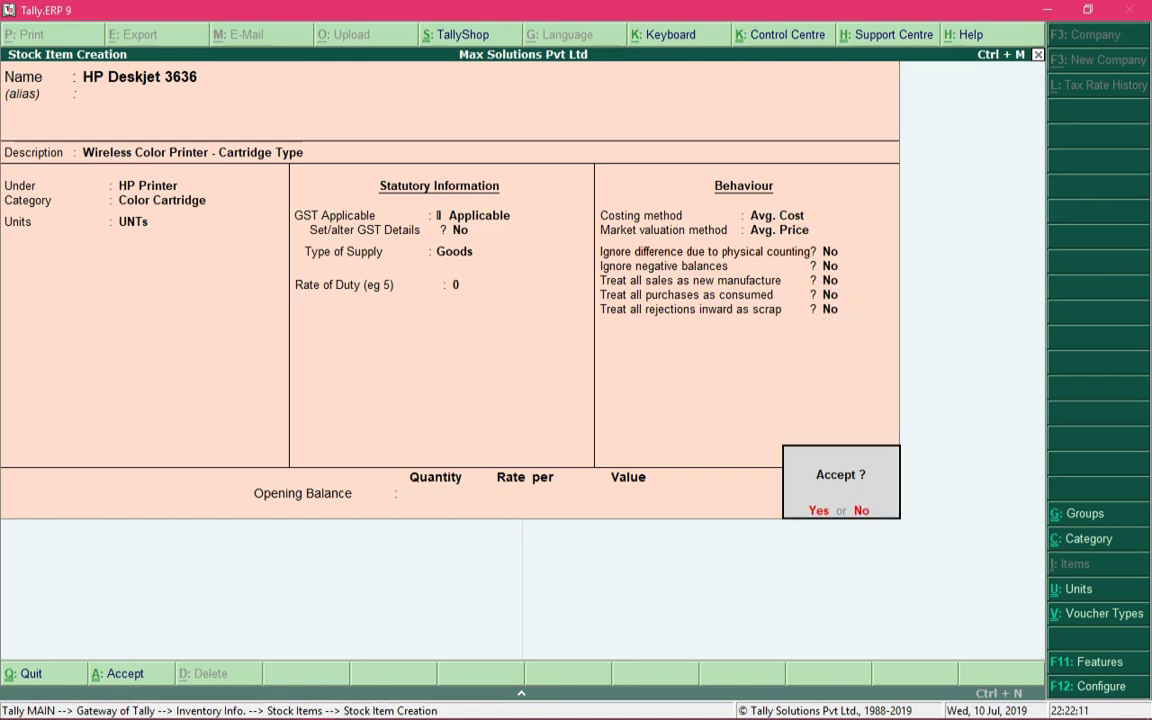
{"action": "key", "text": "y"}
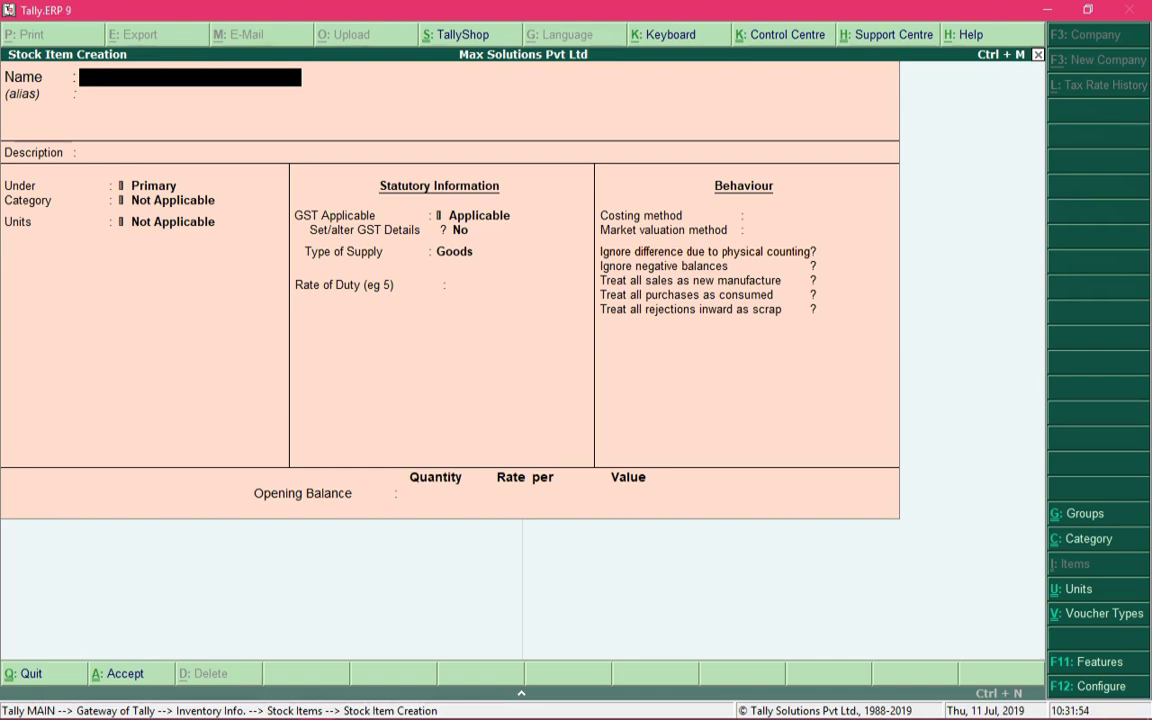
Step: Name a new stock item "HP 680 Tri - Color" without an alias and describe it as "Pack of Cyan, Magenta, Blue Ink"
{"action": "type", "text": "HP 680 Tri -"}
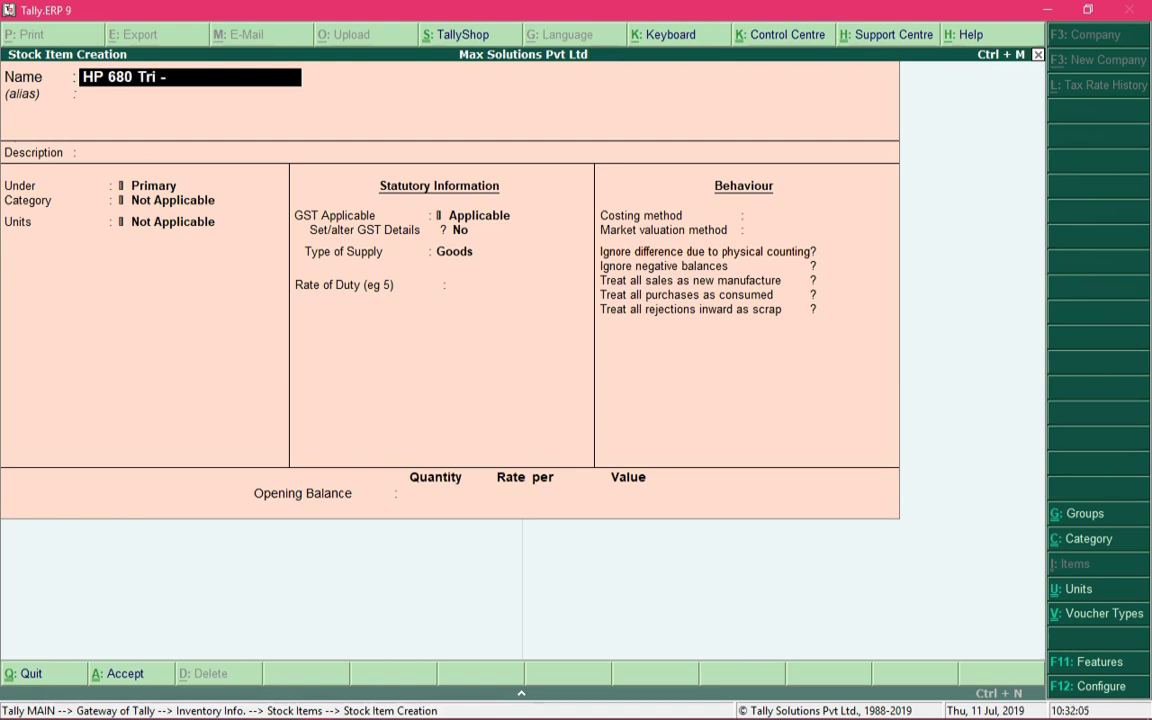
{"action": "type", "text": " Color"}
{"action": "key", "text": "Return"}
{"action": "key", "text": "Return"}
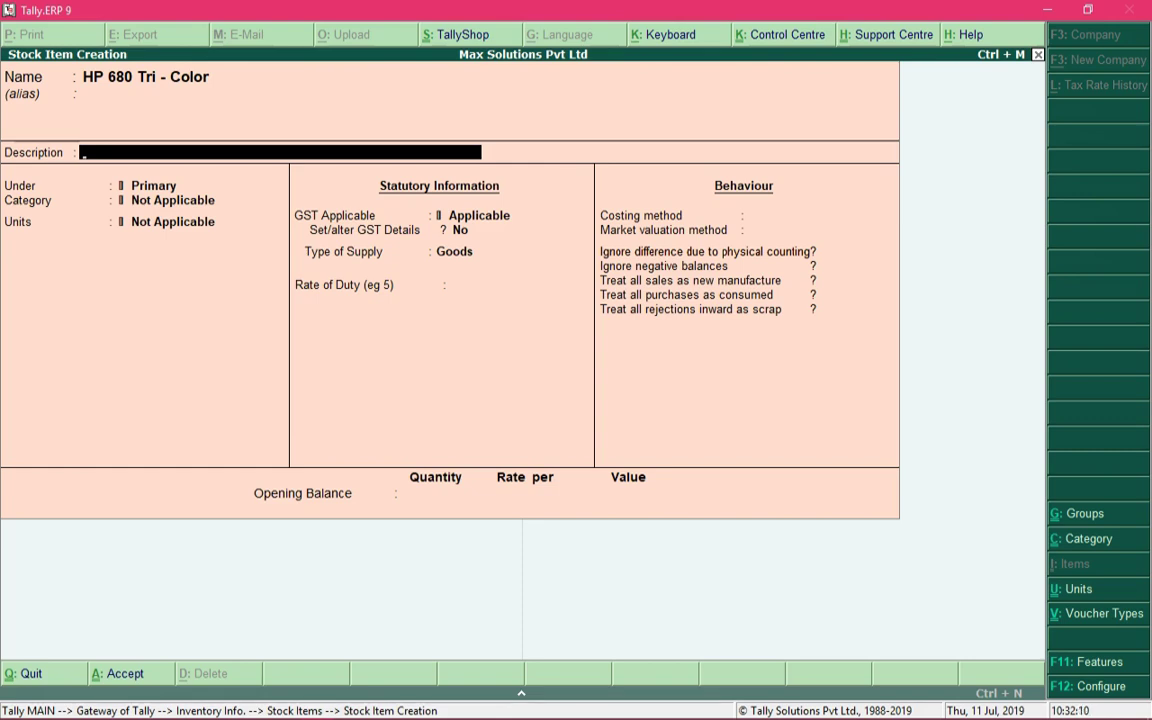
{"action": "type", "text": "Pack of Cyan, Magenta, Blue Ink"}
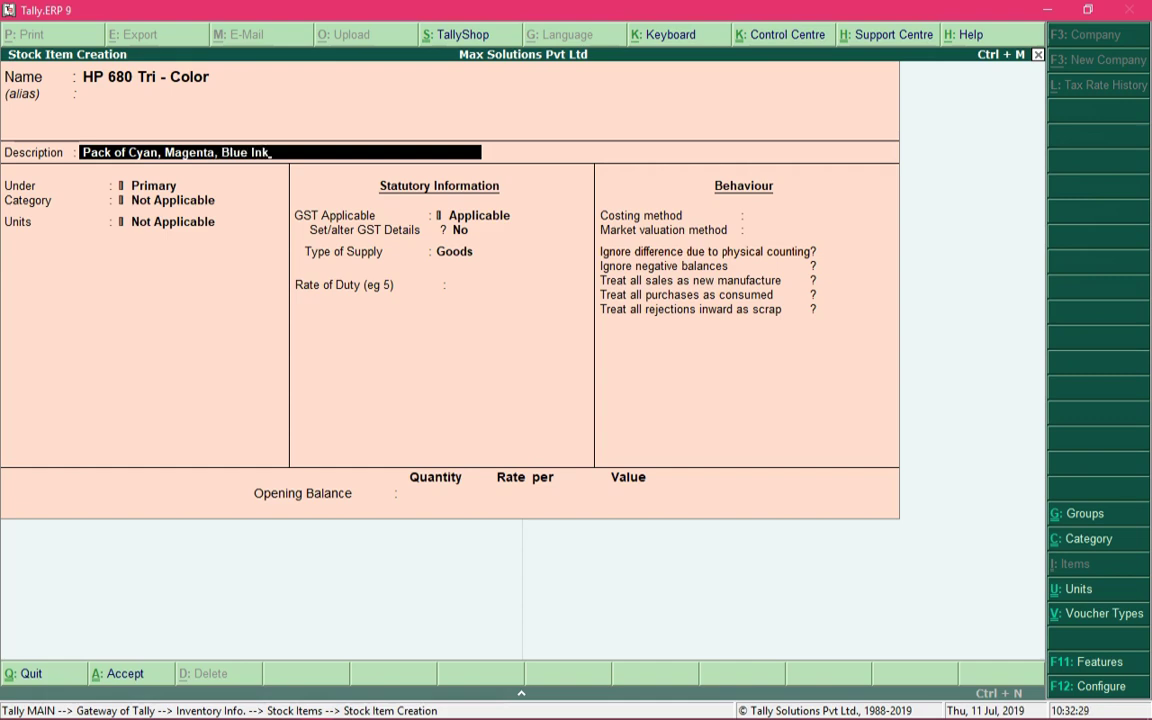
{"action": "key", "text": "Return"}
Step: Place the HP 680 Tri - Color item under the Ink Cartridges group
{"action": "type", "text": "Car"}
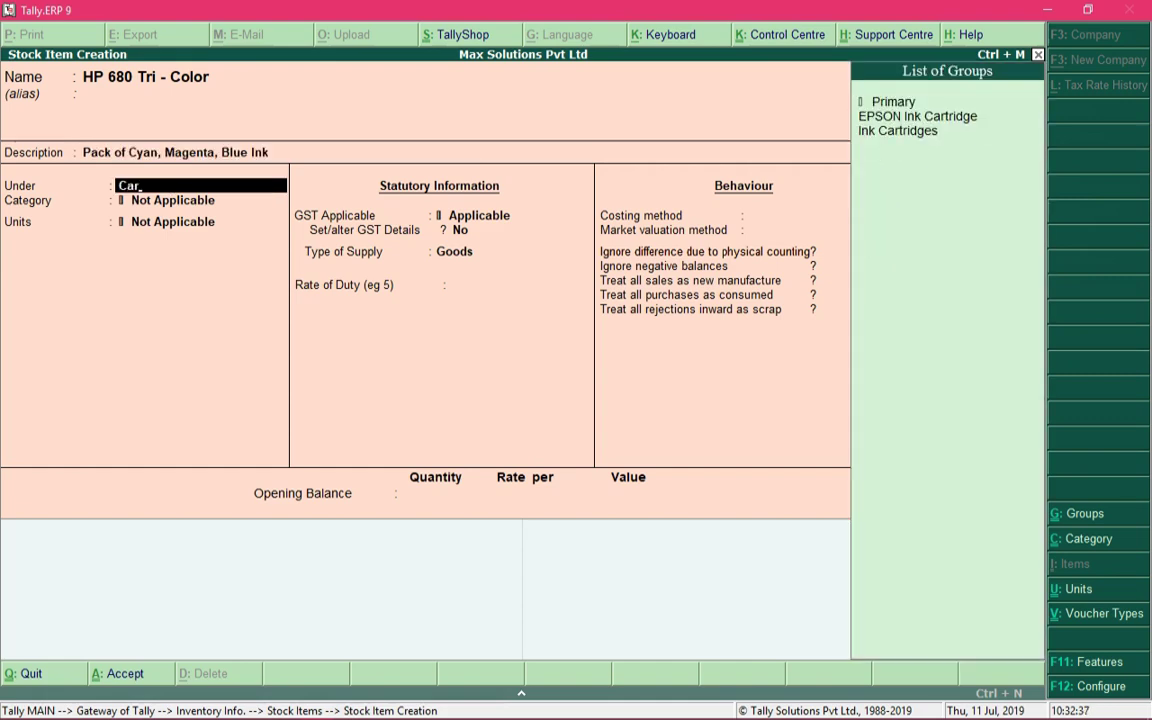
{"action": "key", "text": "BackSpace"}
{"action": "key", "text": "BackSpace"}
{"action": "key", "text": "BackSpace"}
{"action": "type", "text": "I"}
{"action": "key", "text": "Return"}
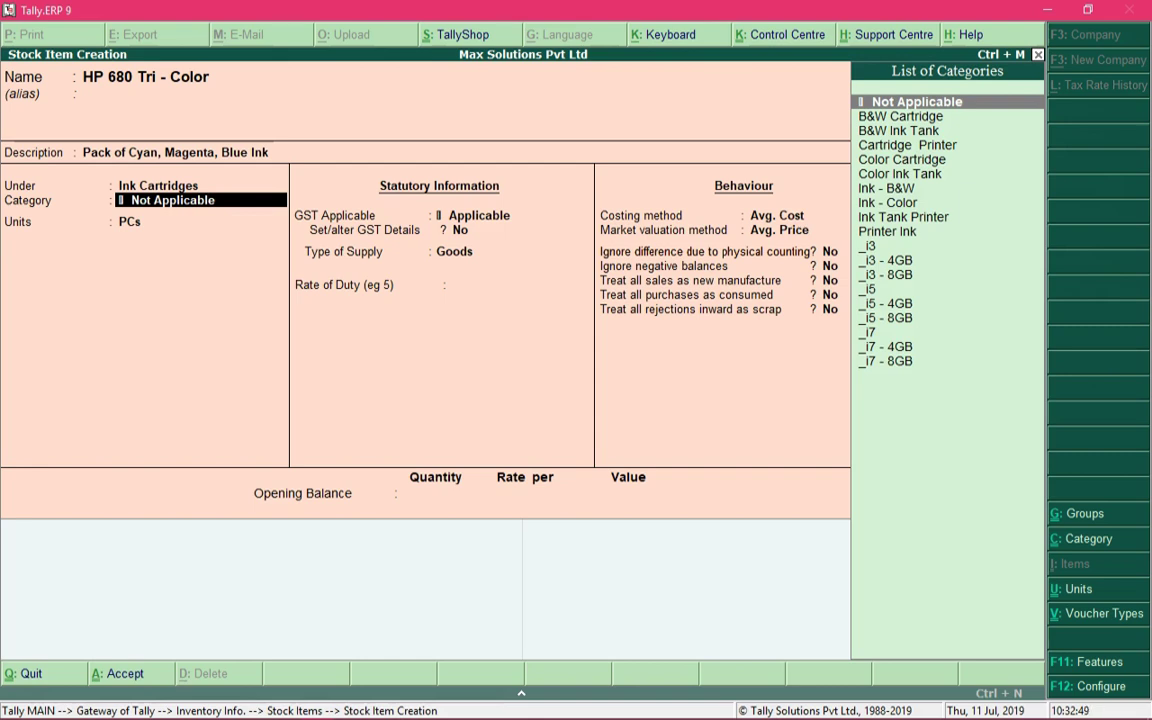
Step: Assign the HP 680 Tri - Color item to the Ink - Color category
{"action": "key", "text": "Down"}
{"action": "key", "text": "Down"}
{"action": "key", "text": "Down"}
{"action": "key", "text": "Down"}
{"action": "key", "text": "Down"}
{"action": "key", "text": "Down"}
{"action": "key", "text": "Down"}
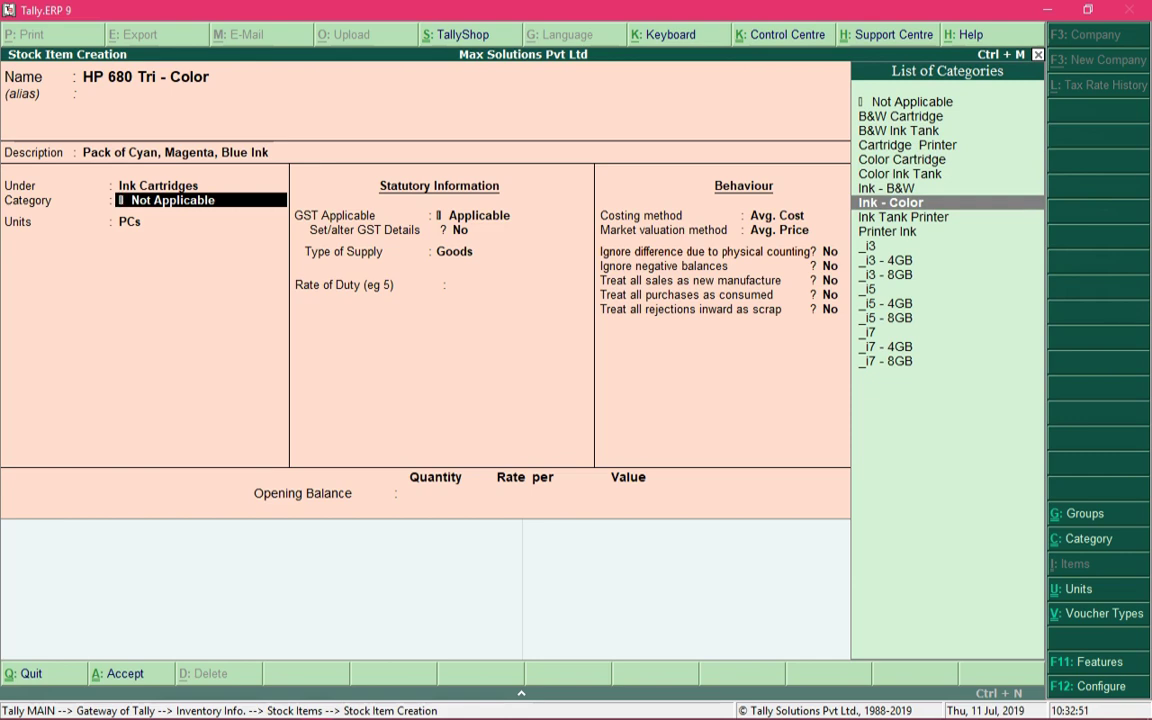
{"action": "key", "text": "Return"}
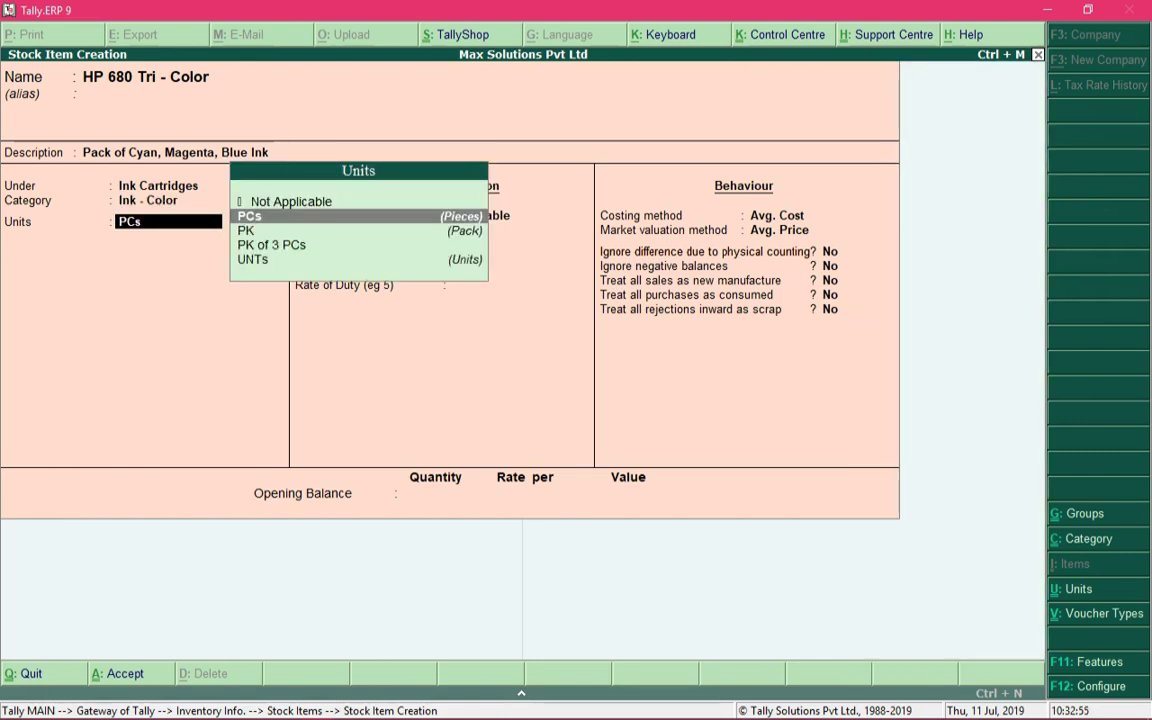
Step: Set the cartridge's units to the compound unit PK of 3 PCs
{"action": "key", "text": "Down"}
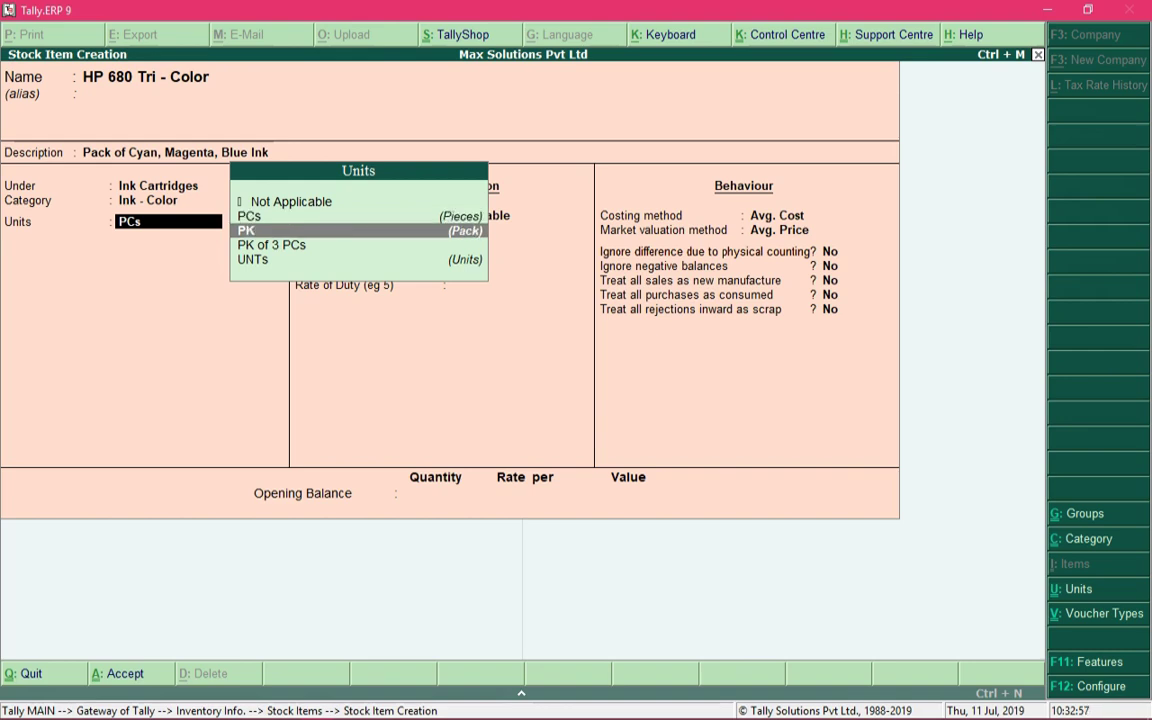
{"action": "key", "text": "Down"}
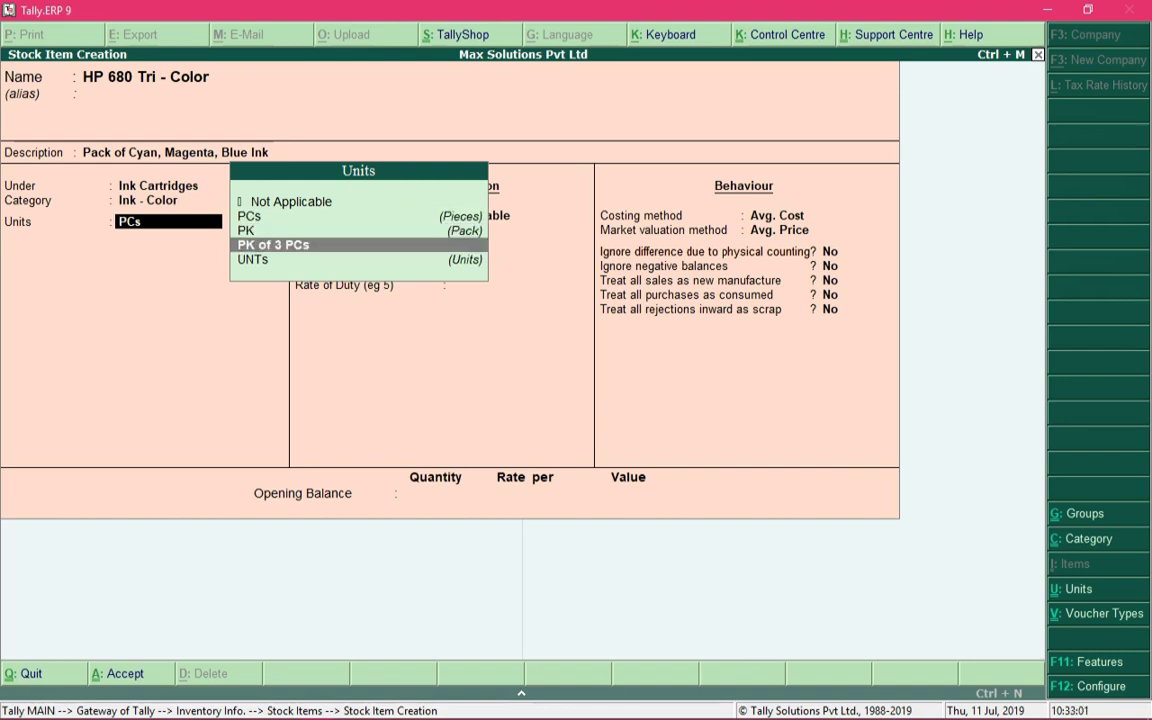
{"action": "key", "text": "Return"}
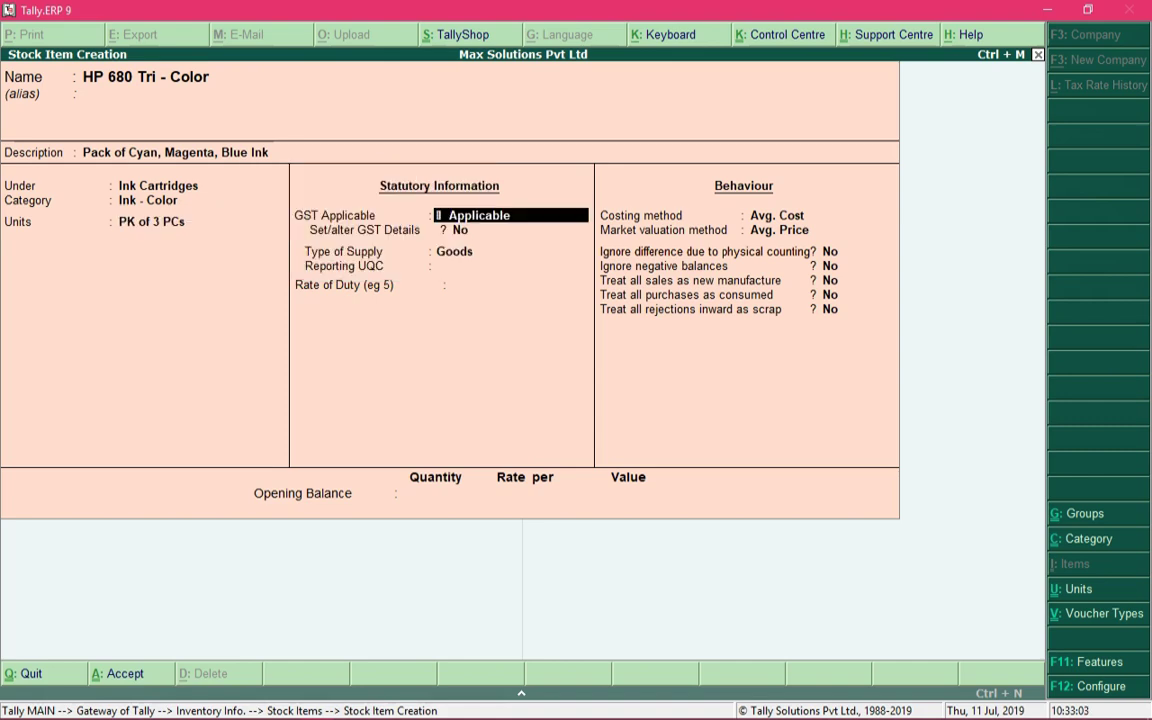
Step: Keep GST Applicable, Goods as supply type and a zero duty rate, and set the cartridge's Reporting UQC to PAC-PACKS
{"action": "key", "text": "Return"}
{"action": "key", "text": "Return"}
{"action": "key", "text": "Return"}
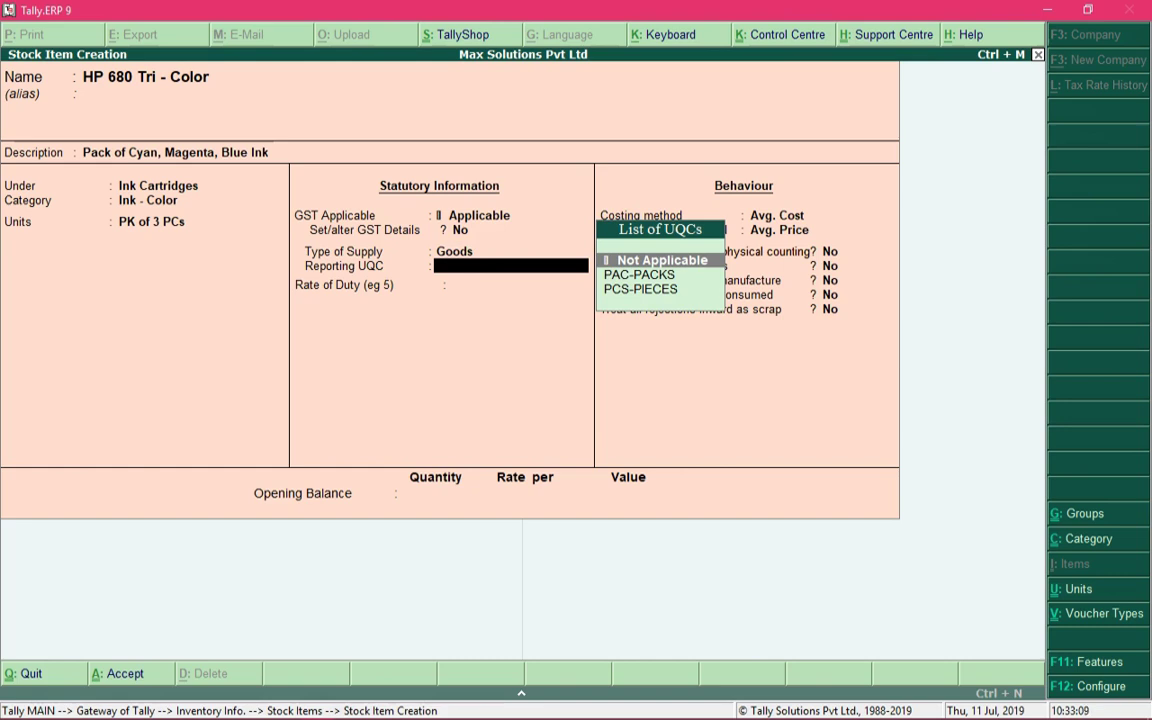
{"action": "key", "text": "Down"}
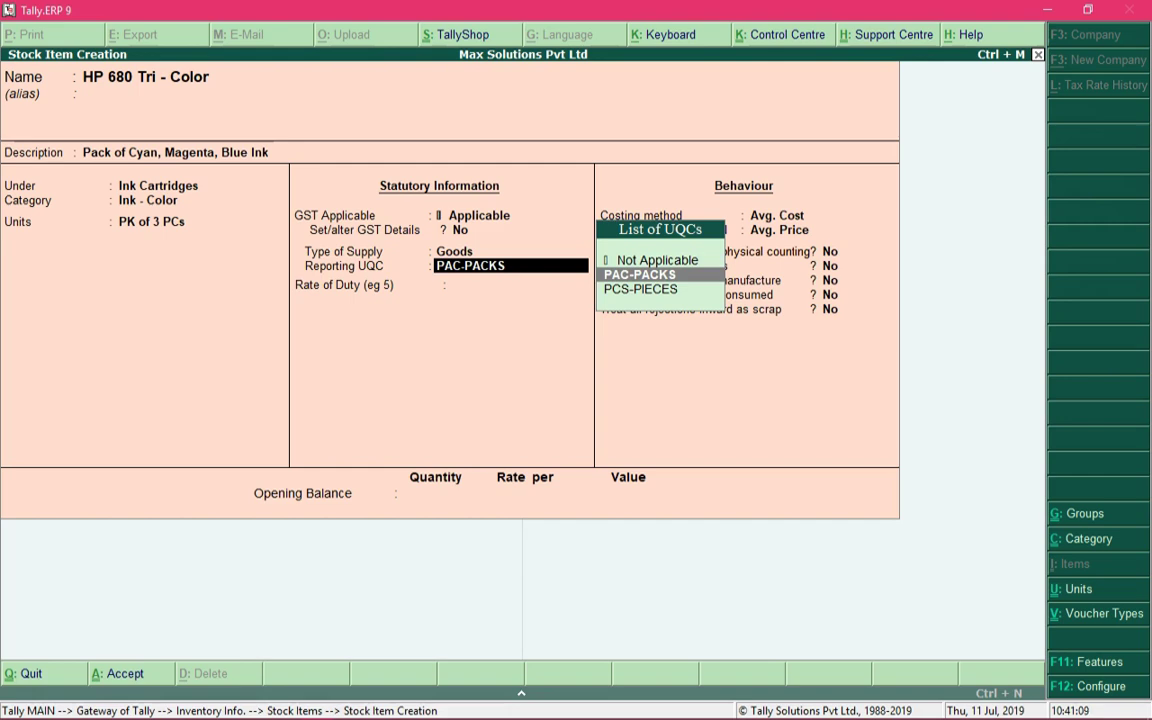
{"action": "key", "text": "Down"}
{"action": "key", "text": "Up"}
{"action": "key", "text": "Down"}
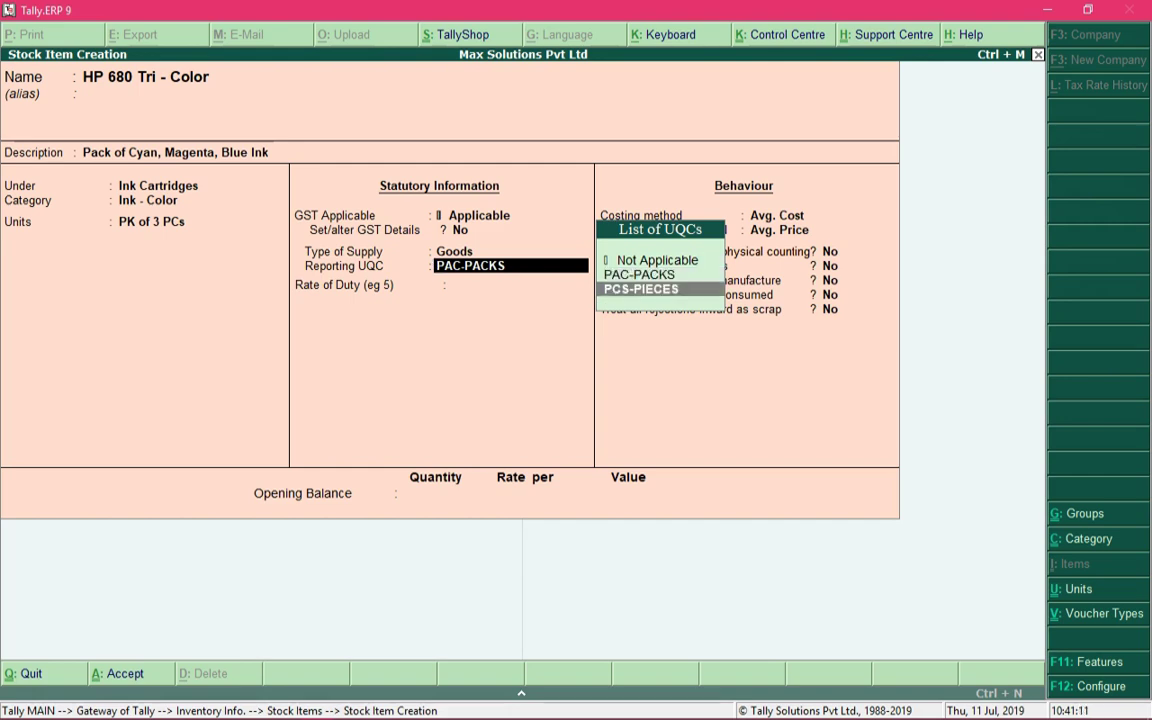
{"action": "key", "text": "Up"}
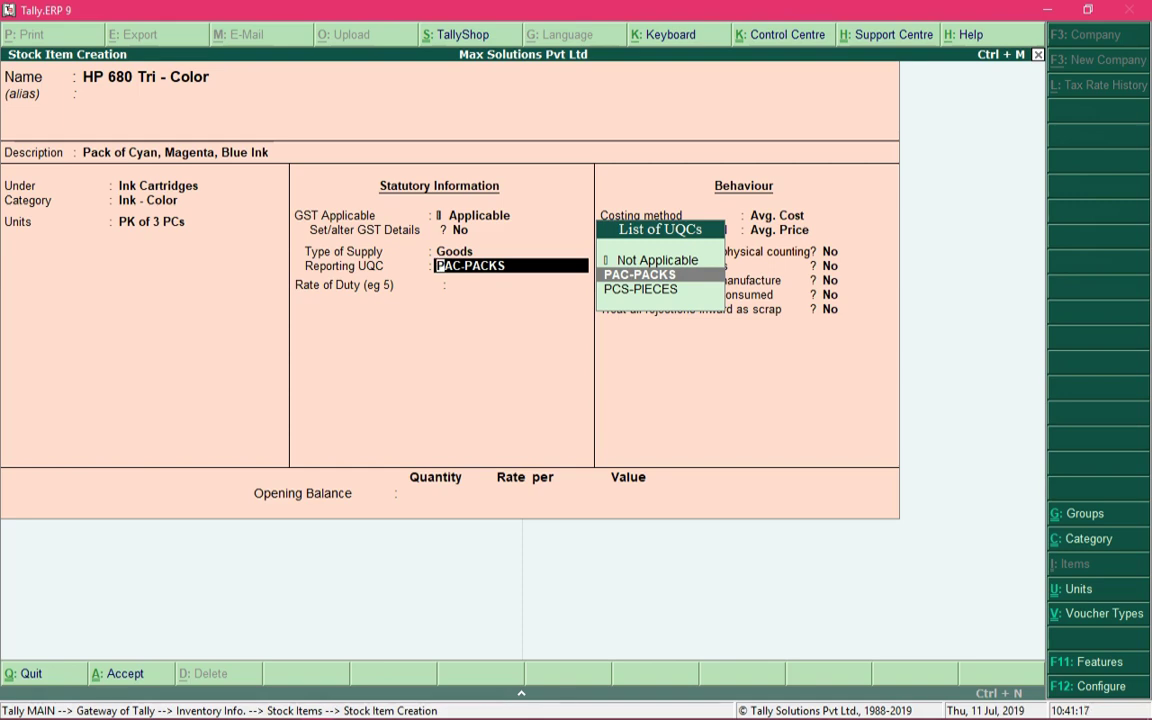
{"action": "key", "text": "Down"}
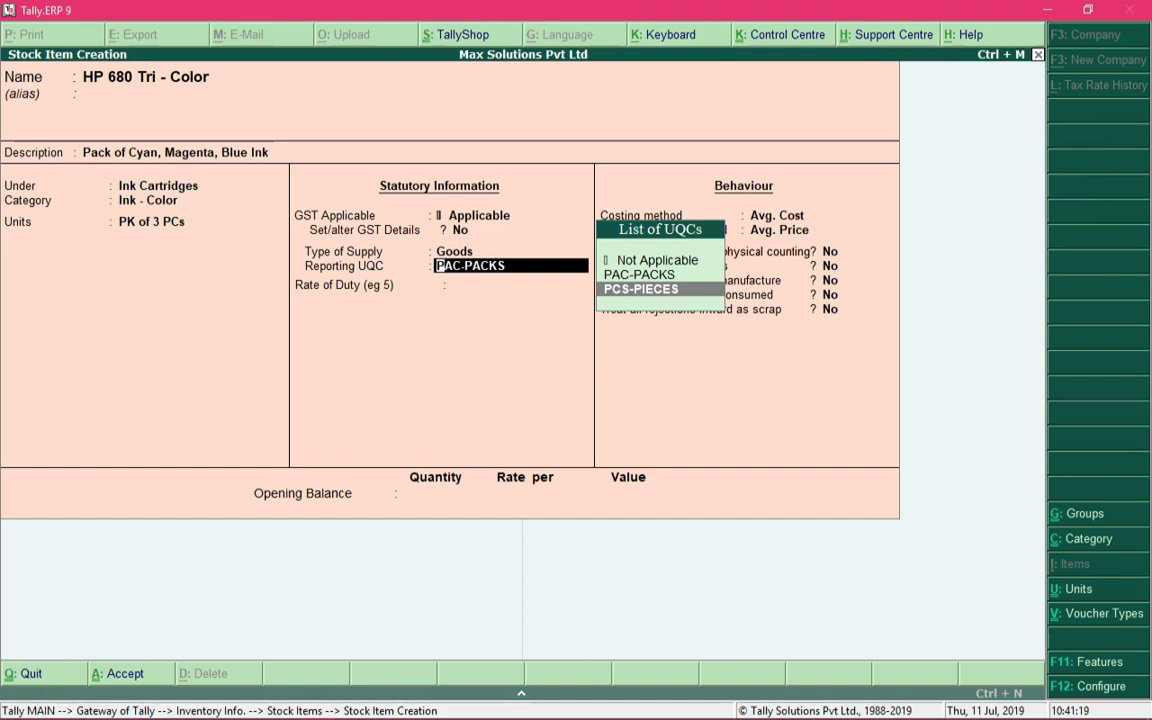
{"action": "key", "text": "Up"}
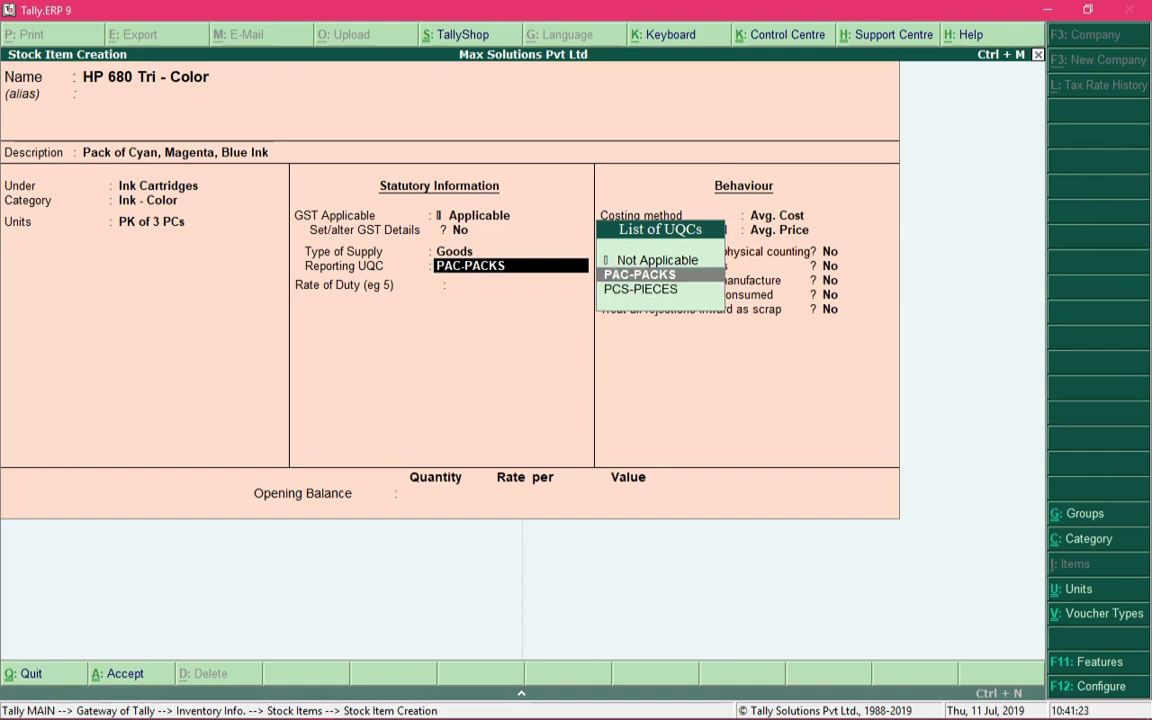
{"action": "key", "text": "Down"}
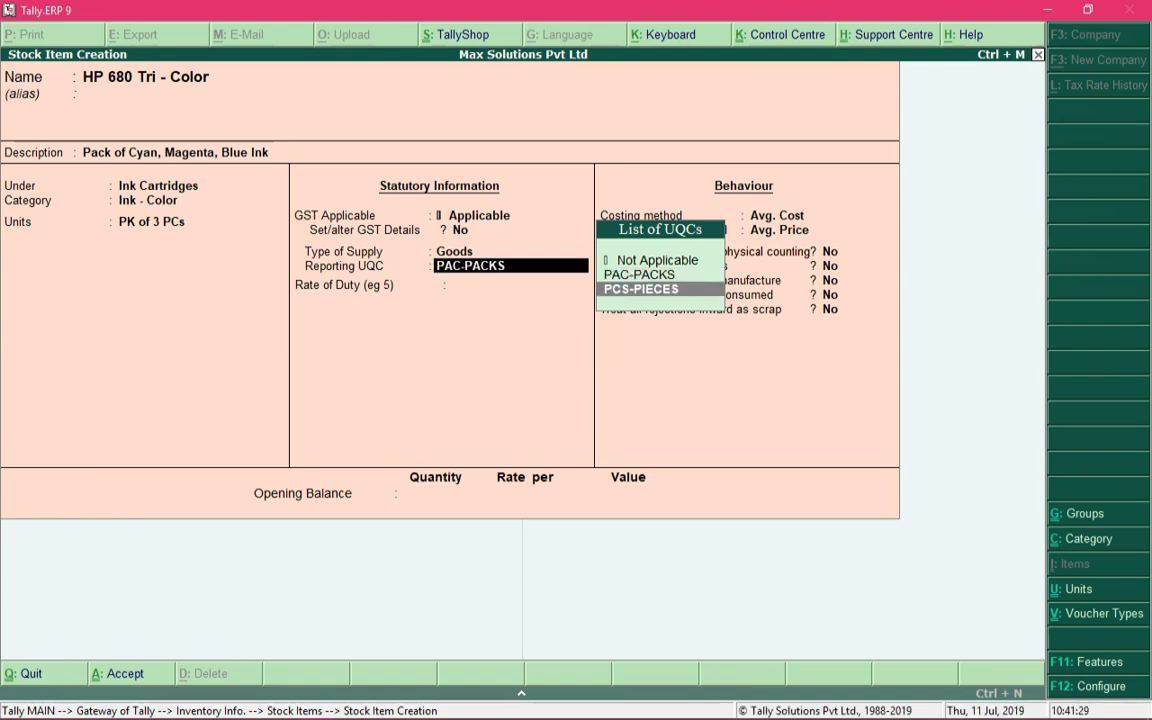
{"action": "key", "text": "Up"}
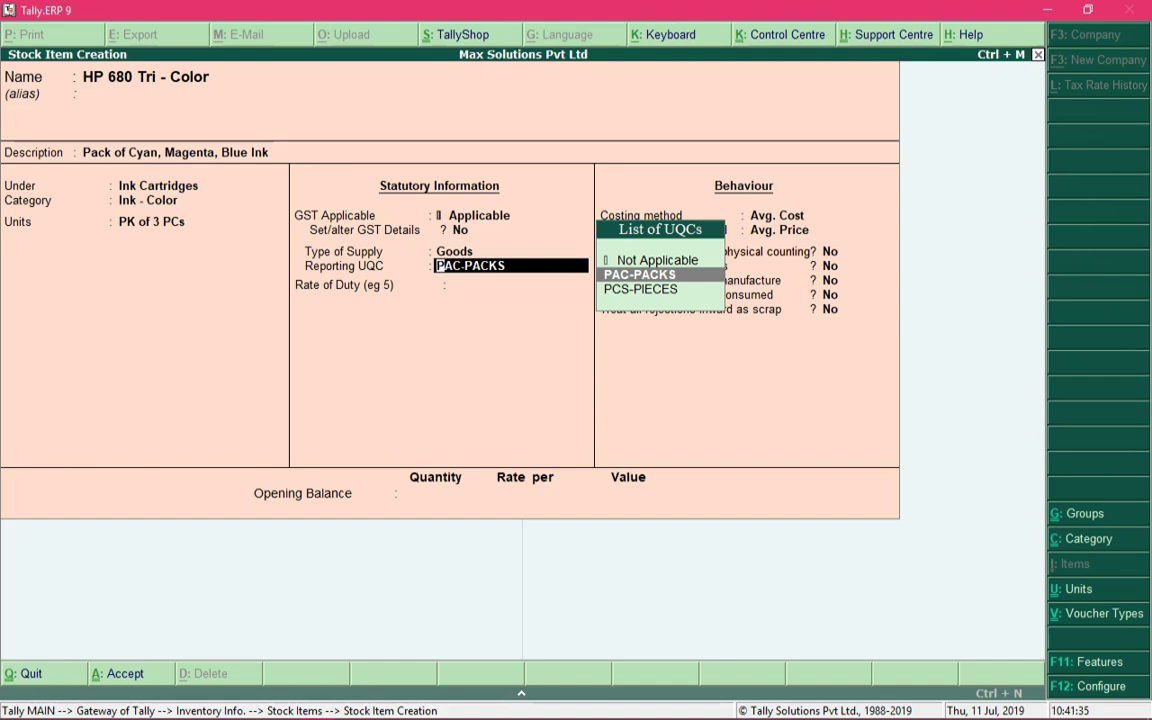
{"action": "key", "text": "Return"}
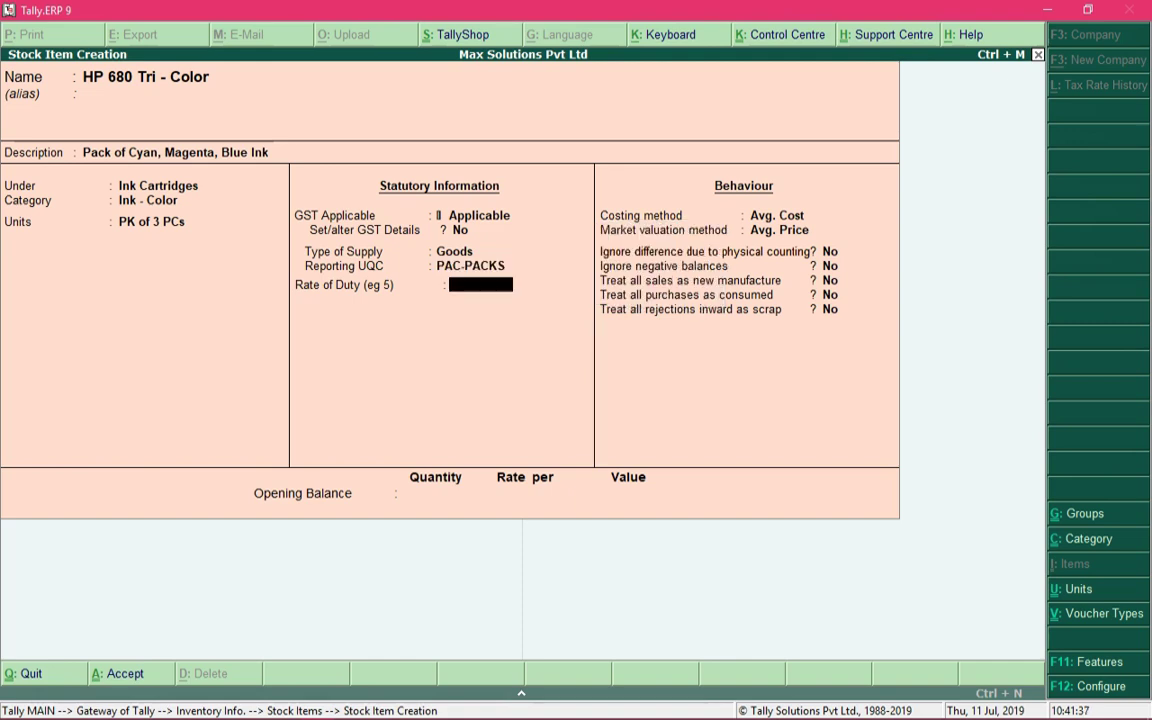
{"action": "key", "text": "Return"}
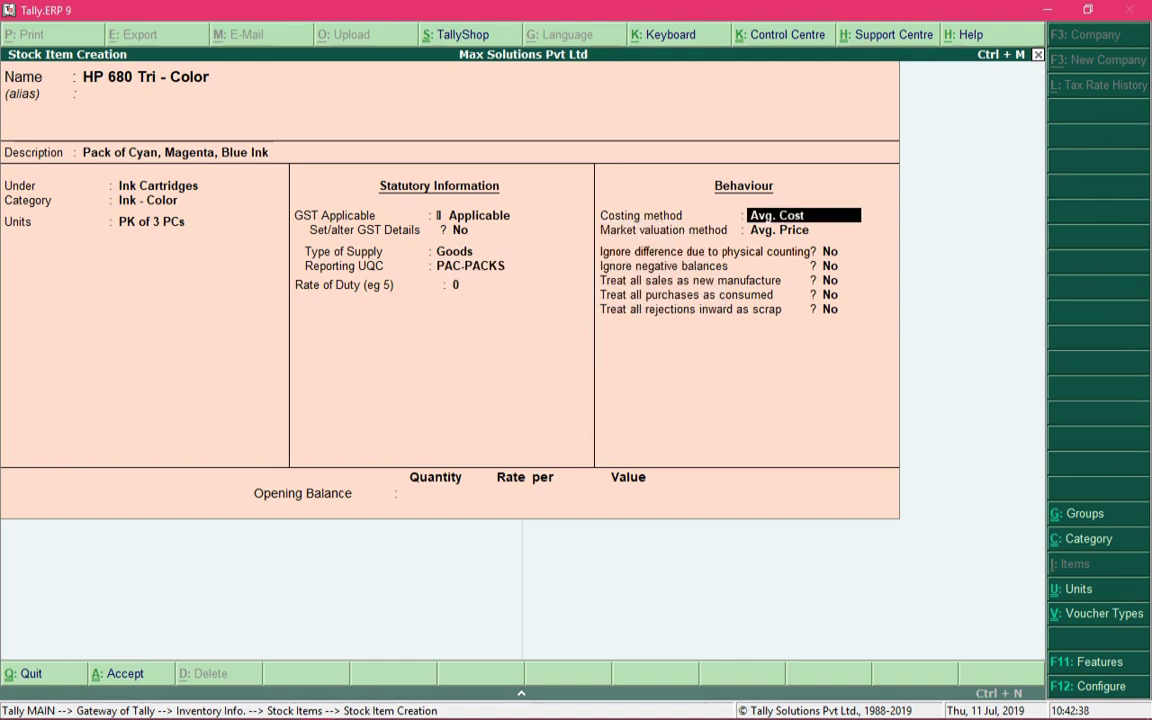
Step: Accept the cartridge's default behaviour settings with Avg. Cost costing, Avg. Price valuation and the remaining options at No
{"action": "key", "text": "Return"}
{"action": "key", "text": "Return"}
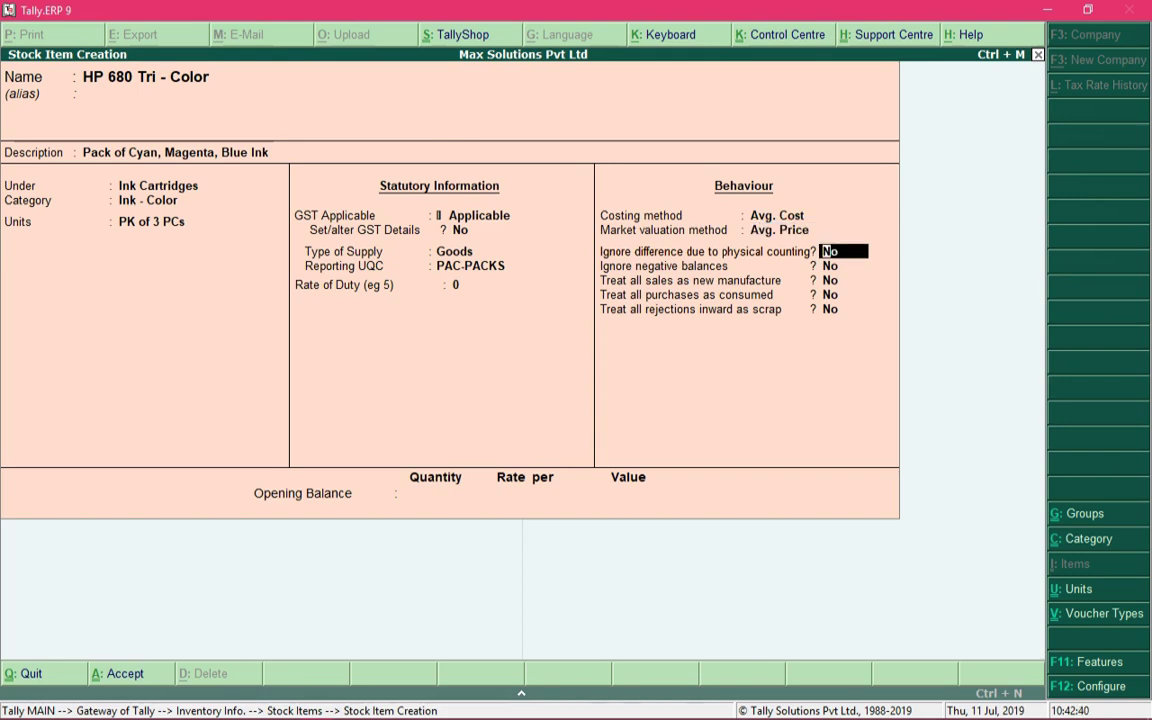
{"action": "key", "text": "Return"}
{"action": "key", "text": "Return"}
{"action": "key", "text": "Return"}
{"action": "key", "text": "Return"}
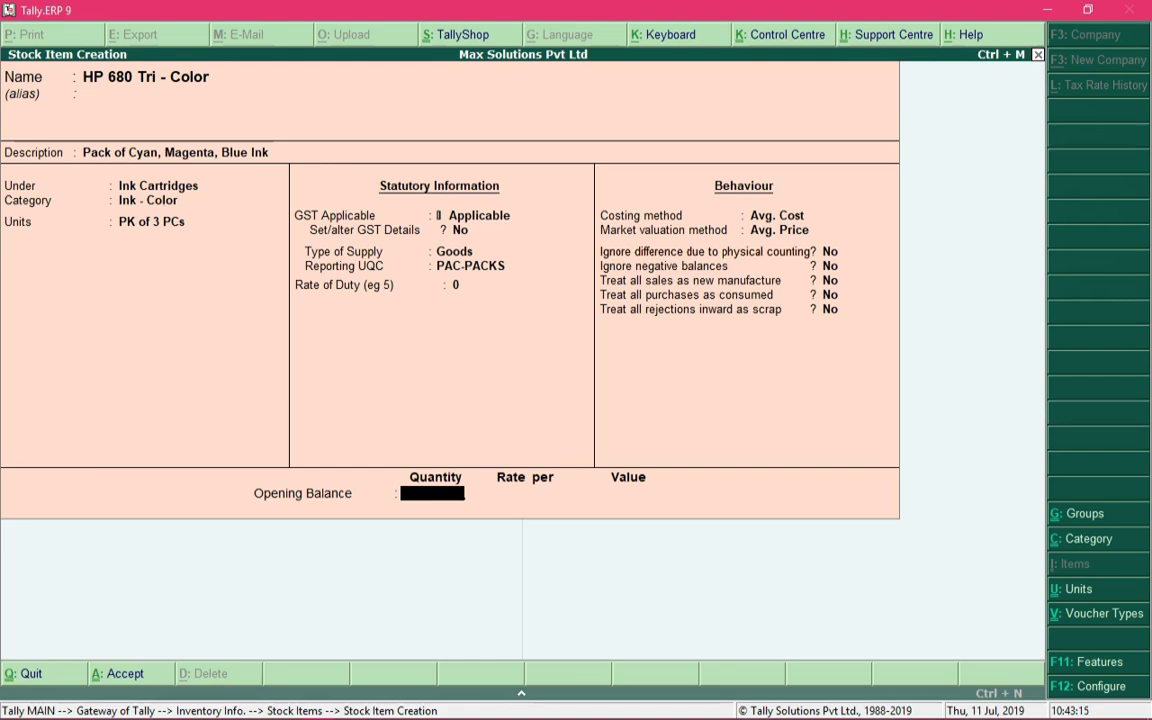
Step: Enter an opening balance of 10 packs for the cartridge at a rate of 100 per PCs
{"action": "type", "text": "10"}
{"action": "key", "text": "Return"}
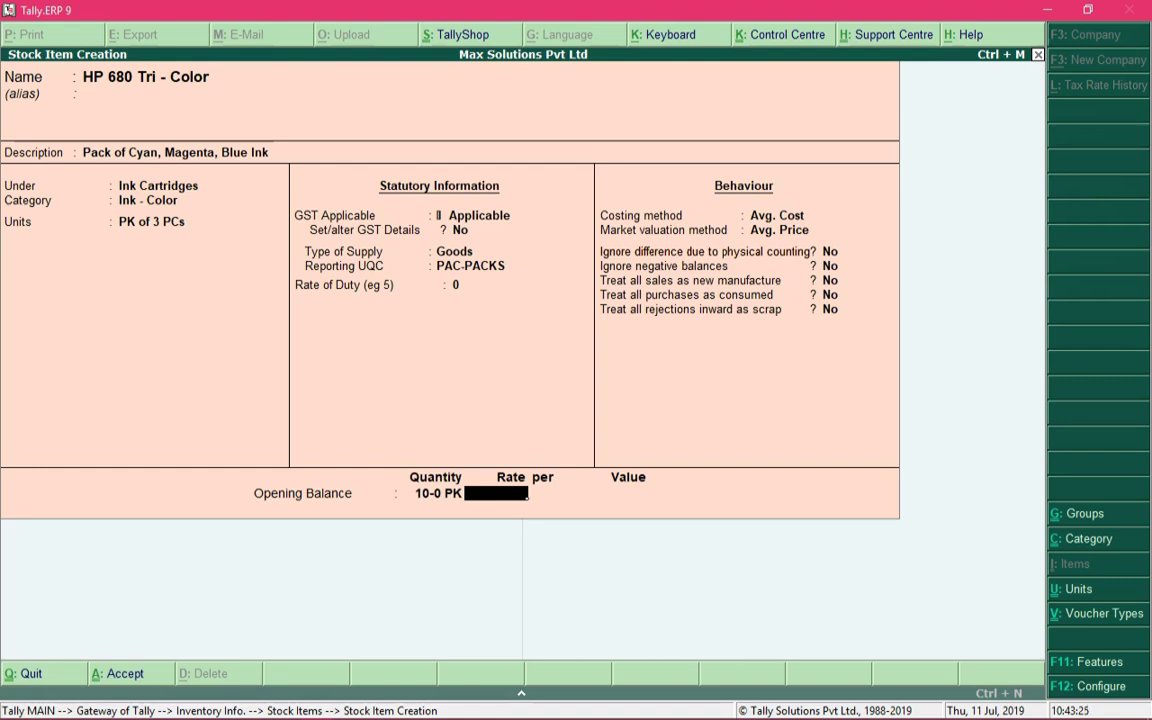
{"action": "type", "text": "100"}
{"action": "key", "text": "Return"}
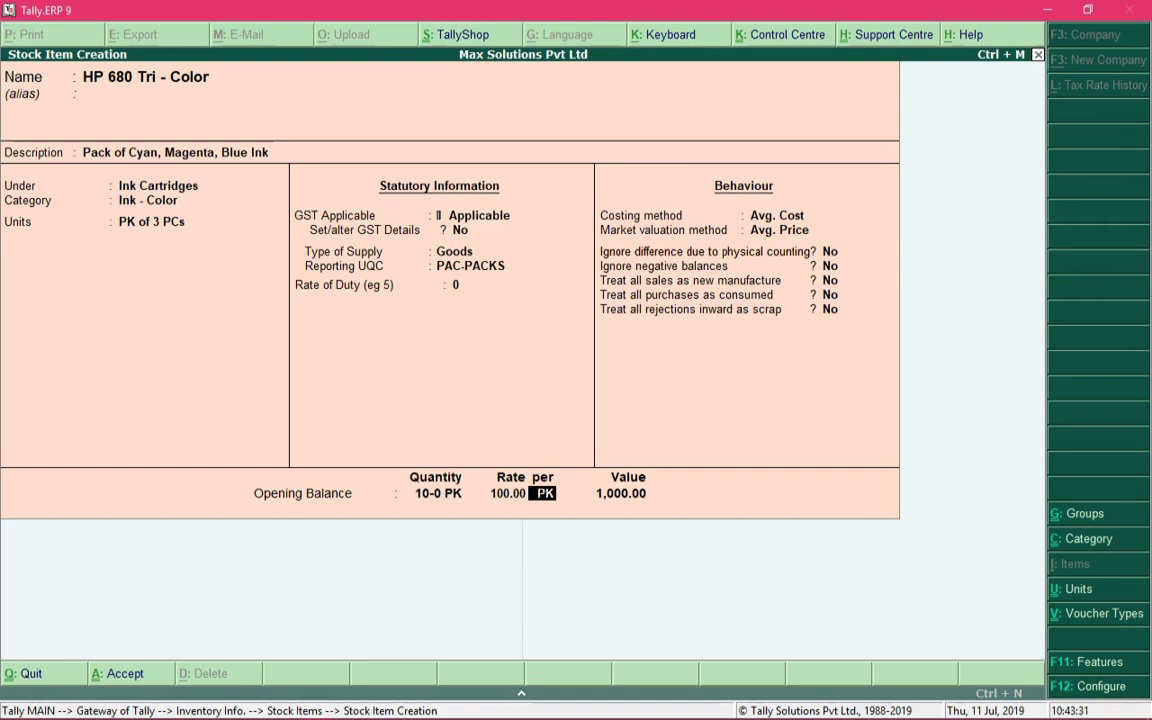
{"action": "type", "text": "pcs"}
{"action": "key", "text": "Return"}
Step: Clear the cartridge's opening balance quantity
{"action": "key", "text": "BackSpace"}
{"action": "key", "text": "BackSpace"}
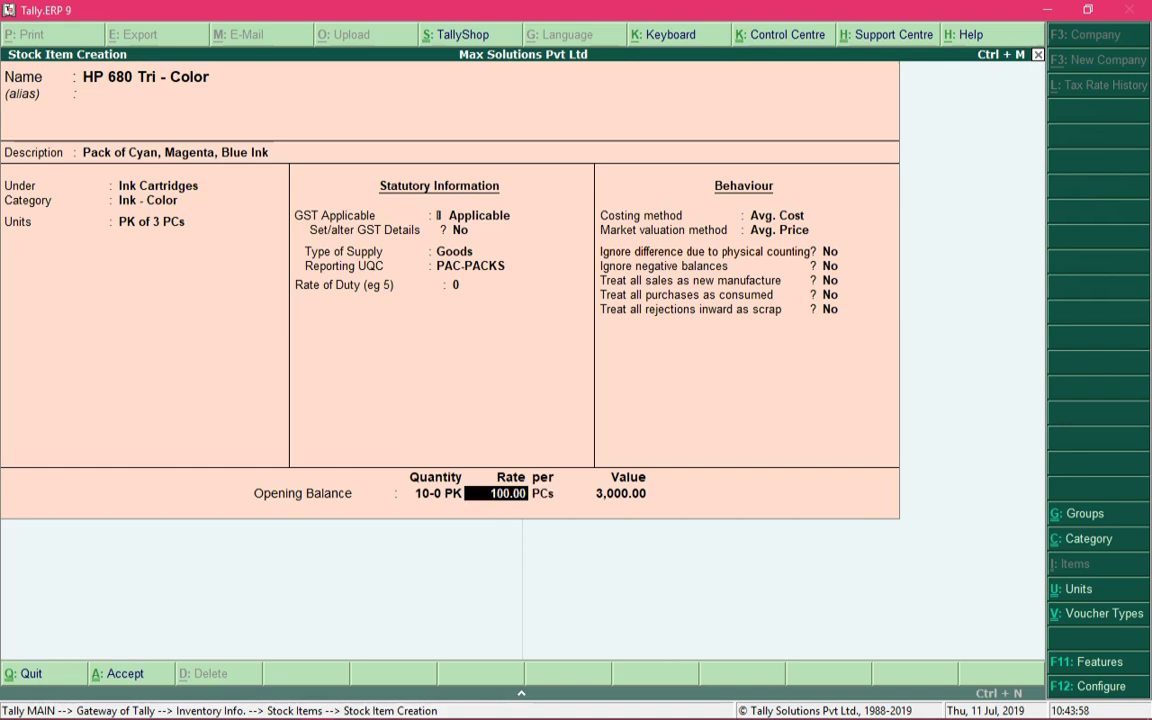
{"action": "key", "text": "BackSpace"}
{"action": "key", "text": "Delete"}
{"action": "key", "text": "Delete"}
{"action": "key", "text": "Delete"}
{"action": "key", "text": "Delete"}
{"action": "key", "text": "Delete"}
{"action": "key", "text": "Delete"}
{"action": "key", "text": "Delete"}
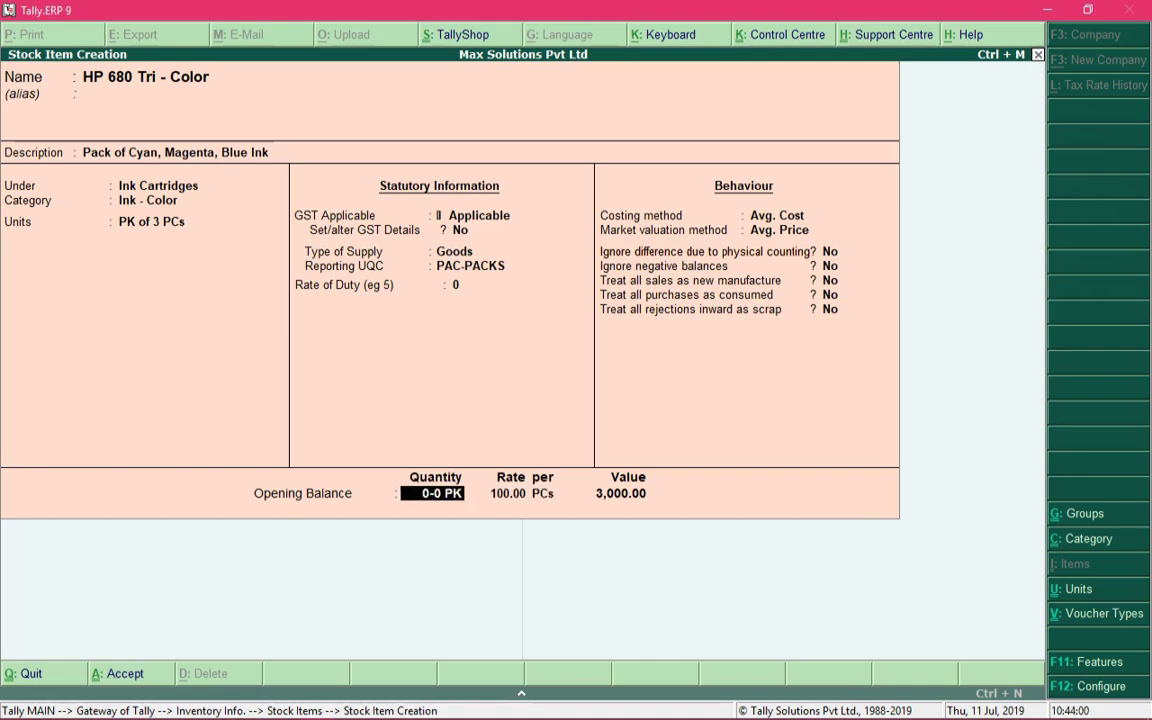
Step: Save the HP 680 Tri - Color item without an opening balance and quit stock item creation
{"action": "key", "text": "Return"}
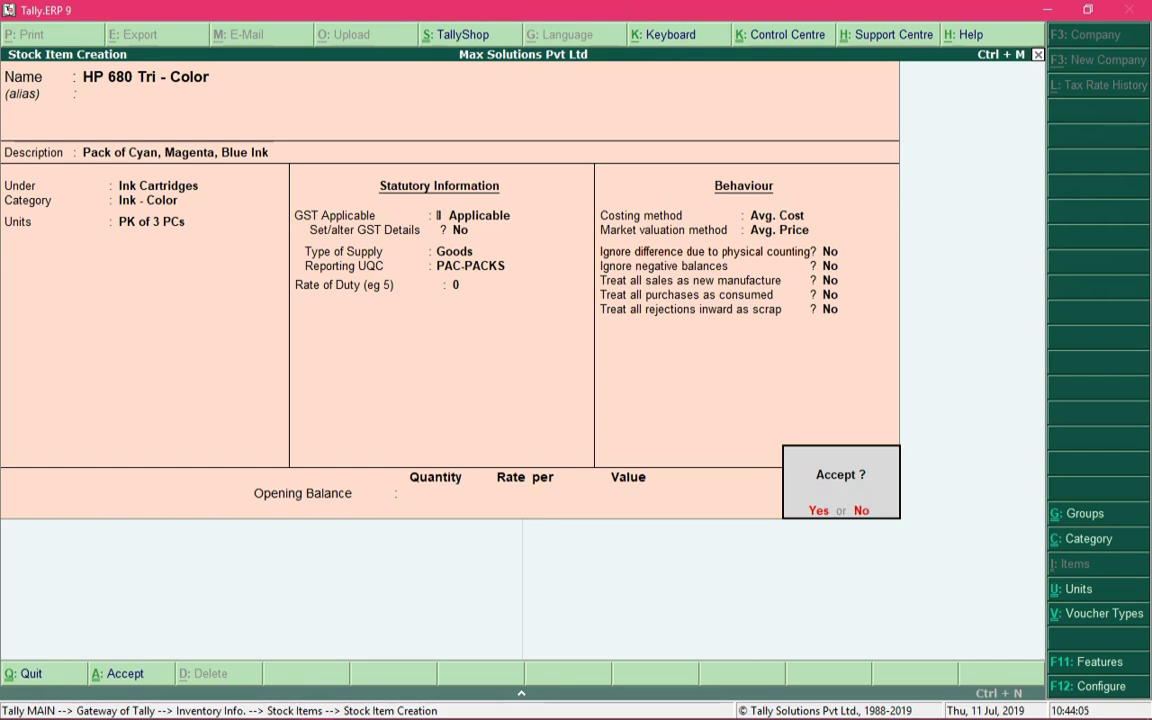
{"action": "key", "text": "Return"}
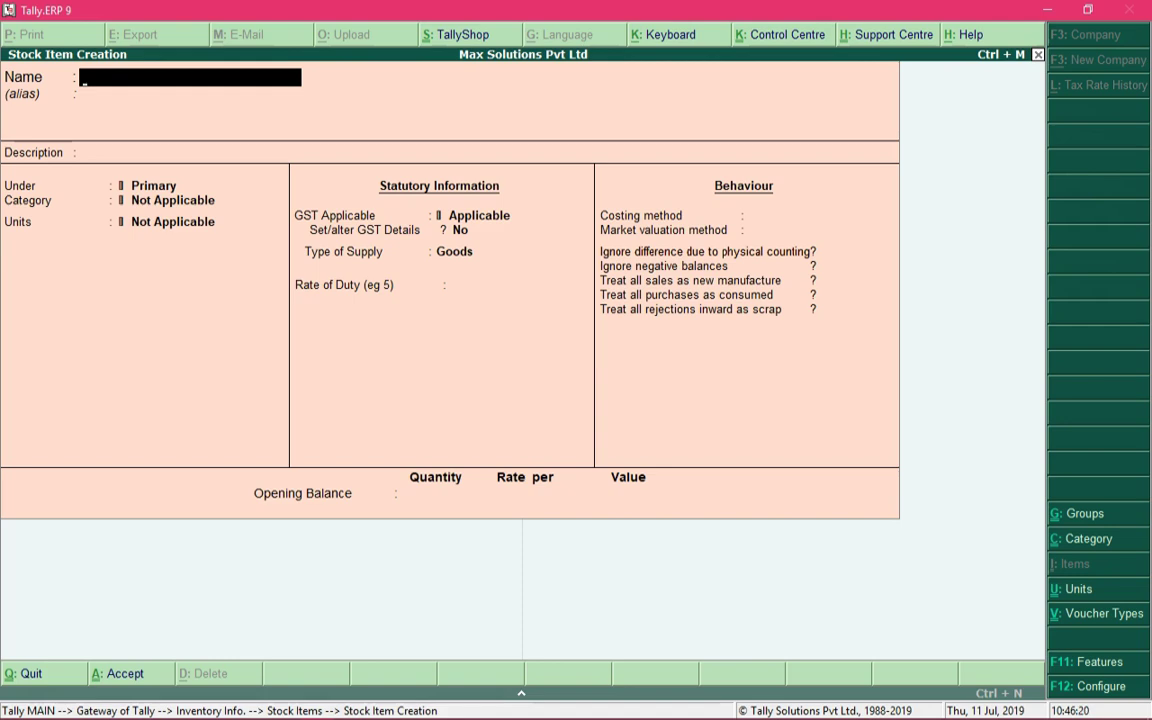
{"action": "key", "text": "Escape"}
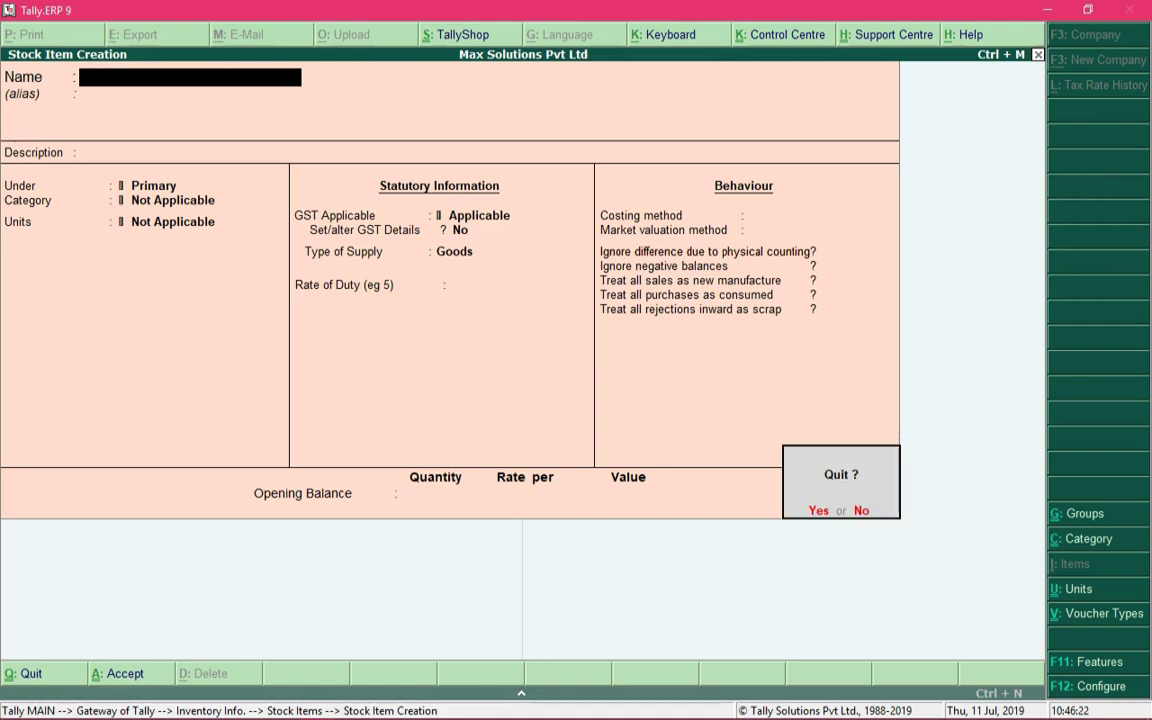
{"action": "key", "text": "y"}
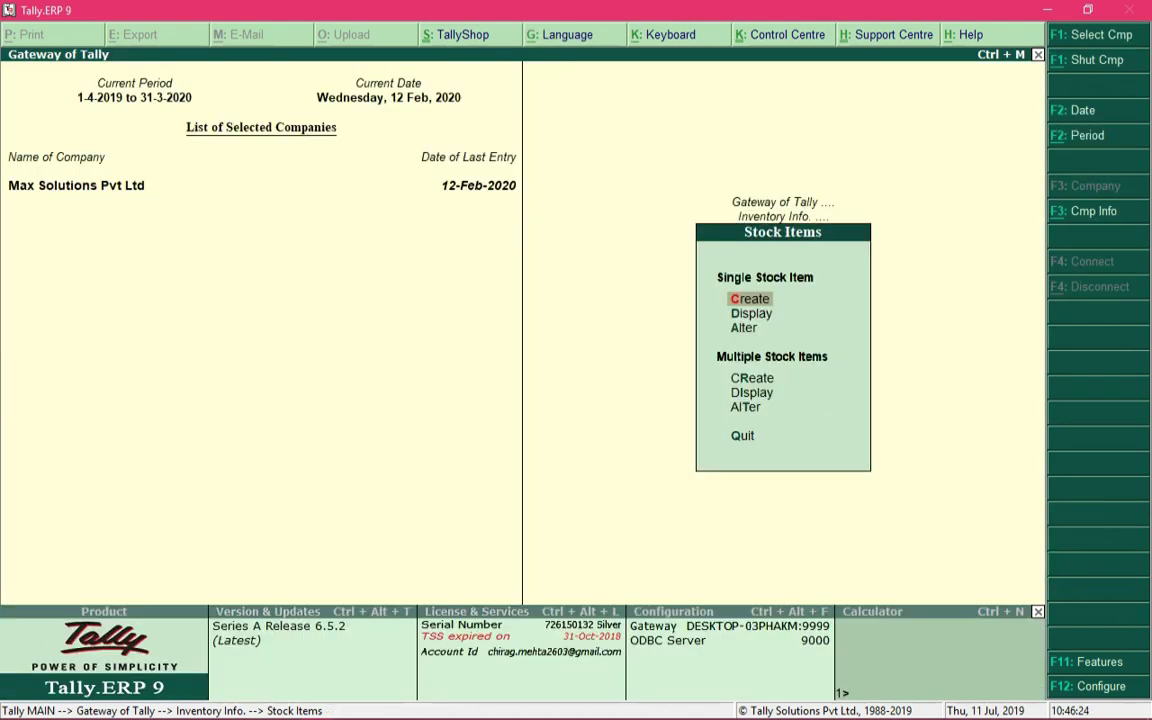
Step: Display the multiple stock item list for All Items
{"action": "key", "text": "Down"}
{"action": "key", "text": "Down"}
{"action": "key", "text": "Down"}
{"action": "key", "text": "Down"}
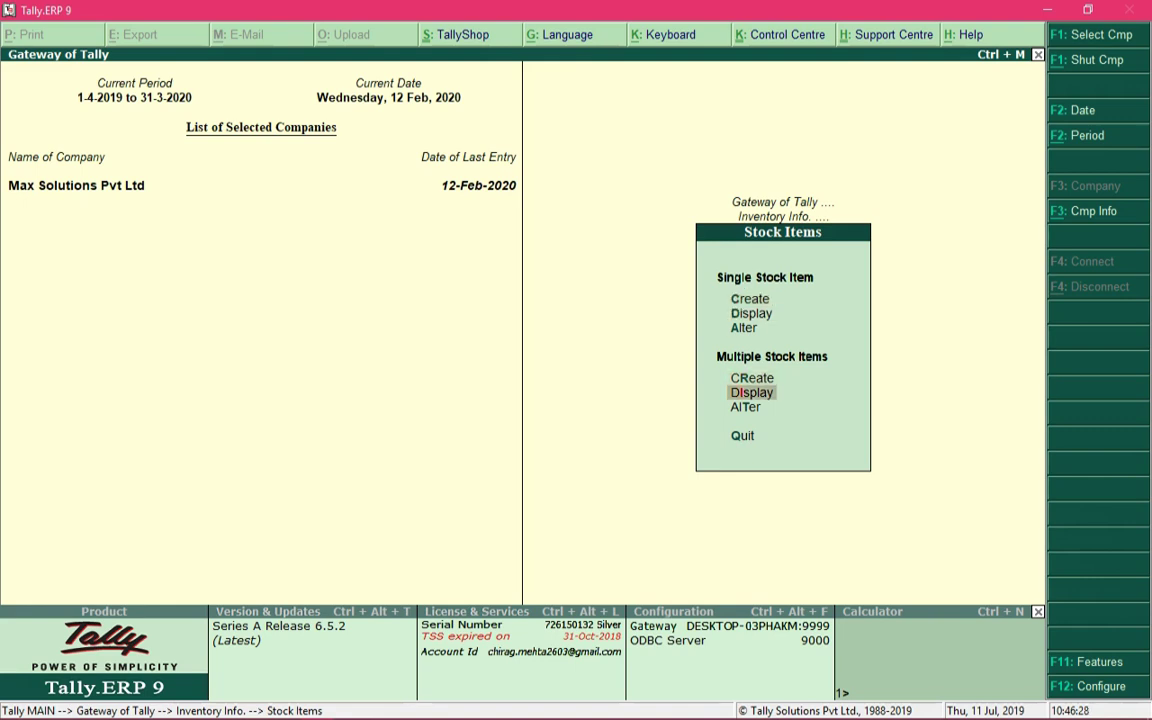
{"action": "key", "text": "Return"}
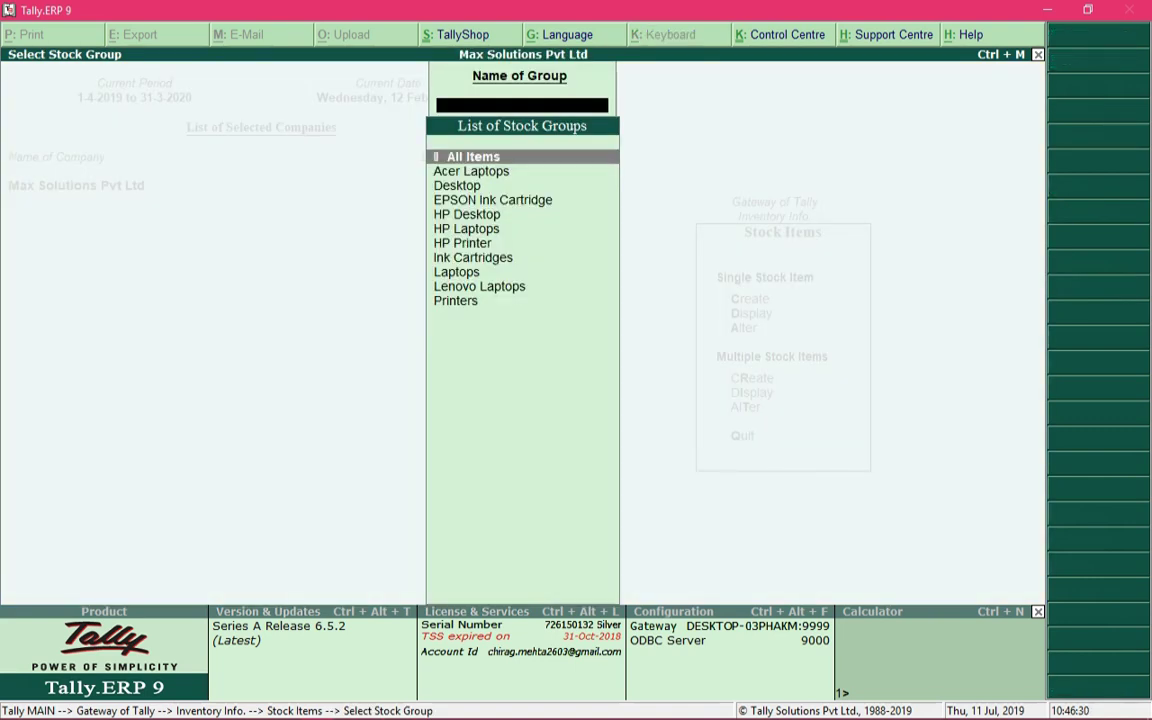
{"action": "key", "text": "Return"}
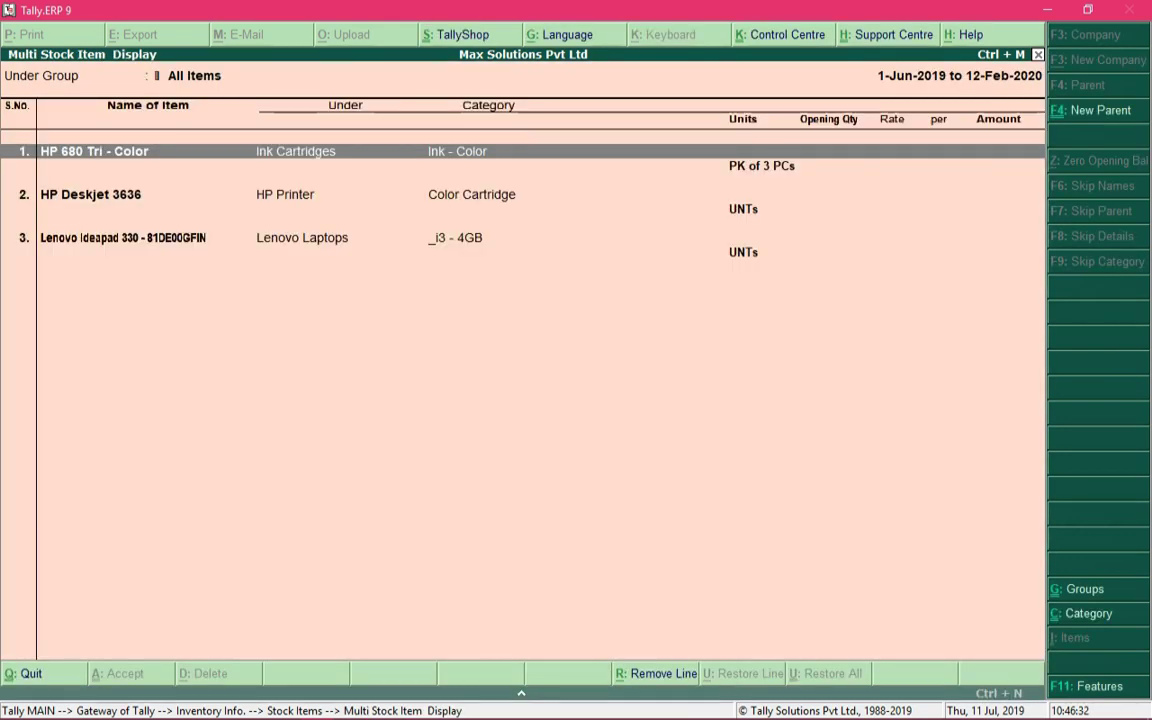